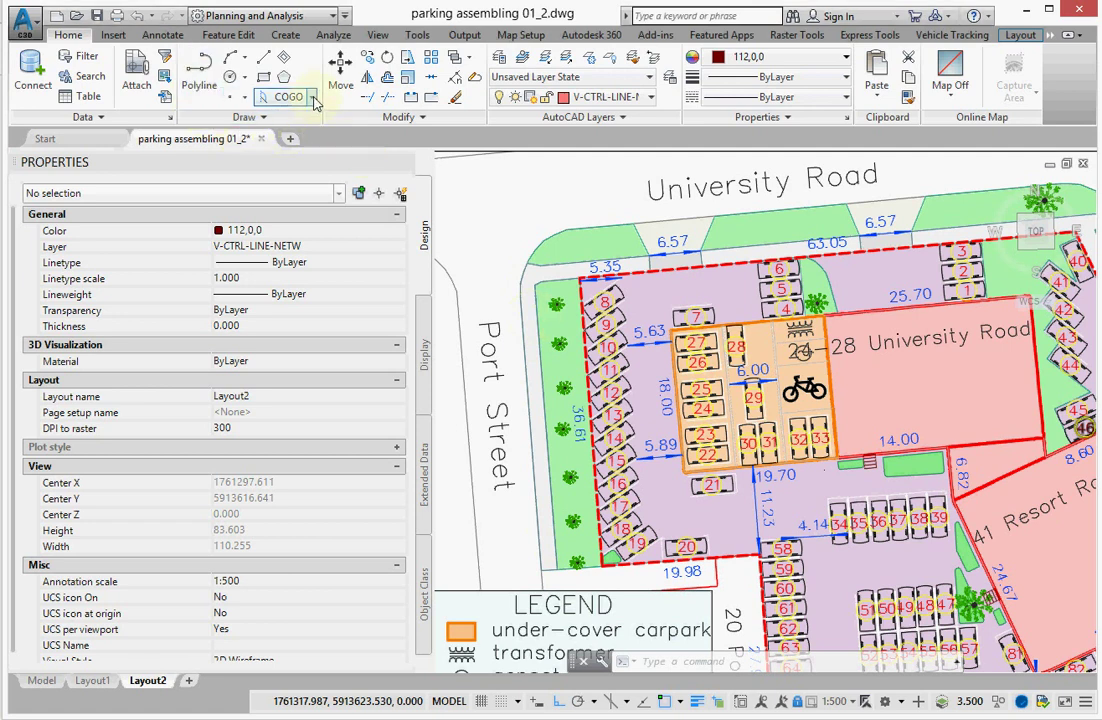
# - Review the Coordinate Geometry Setup options and close them unchanged
pyautogui.click(313, 100)
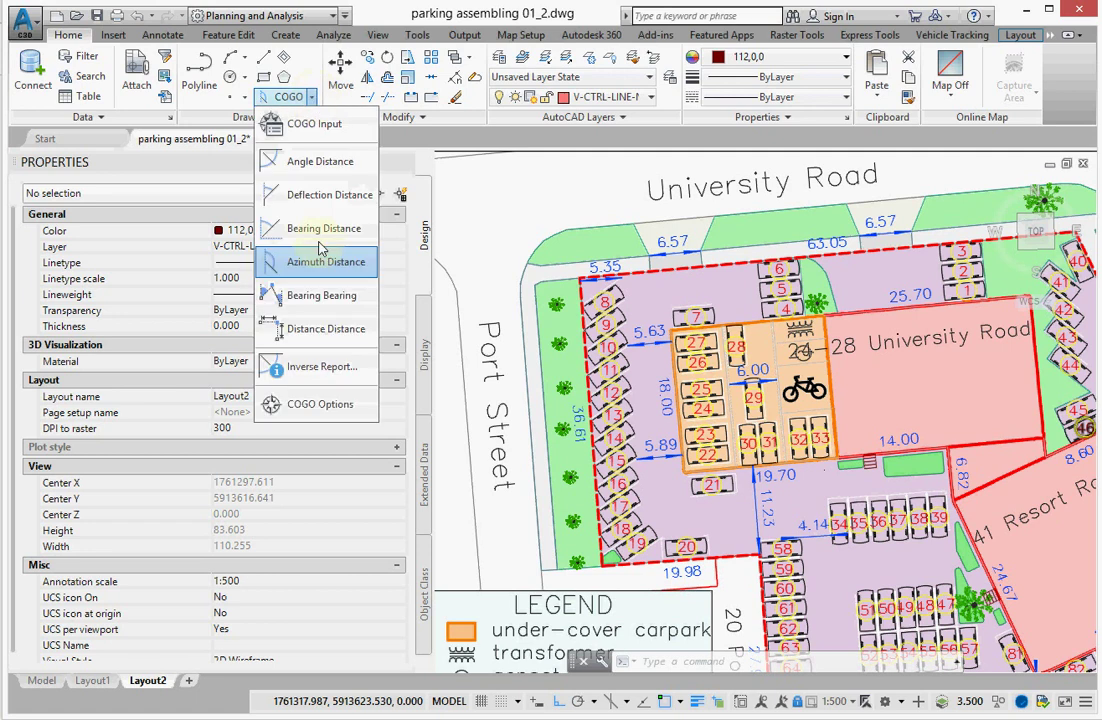
pyautogui.click(321, 405)
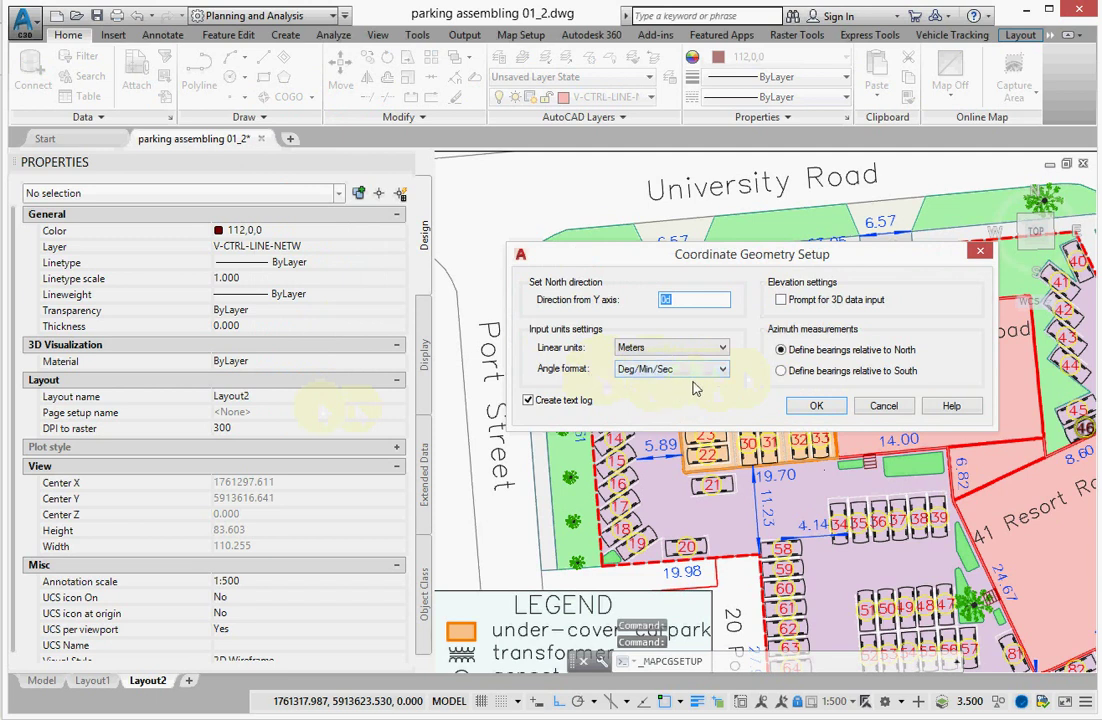
pyautogui.click(816, 408)
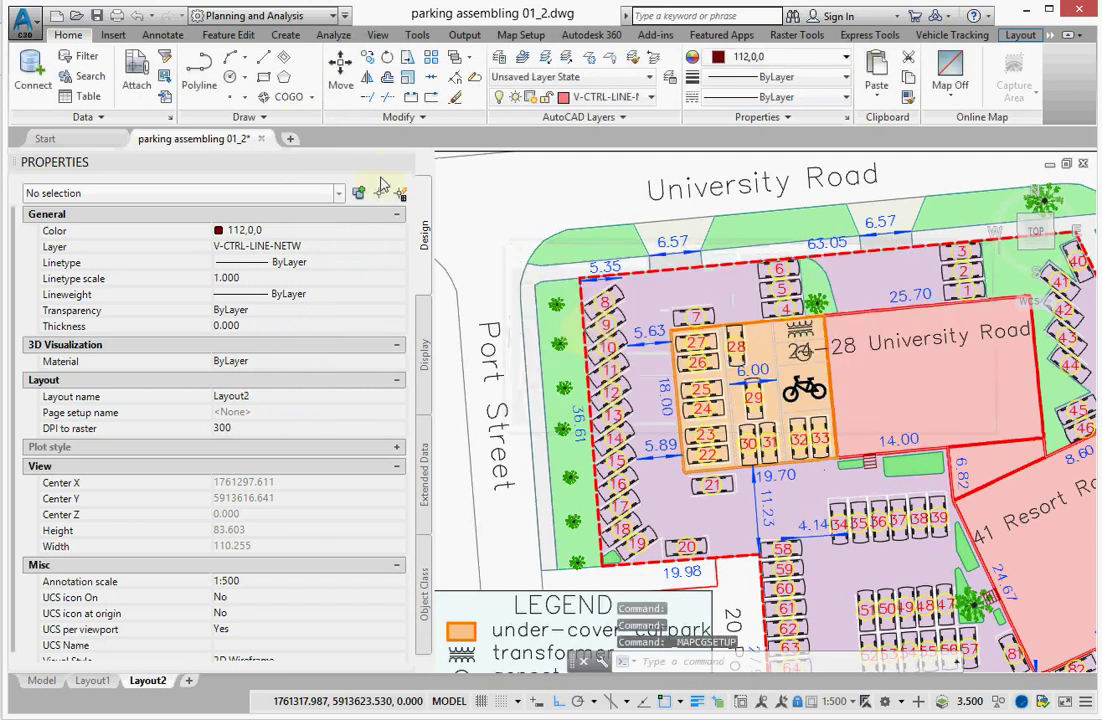
# - In COGO Input, pick an azimuth from the Port Street corner to a second point
pyautogui.click(313, 100)
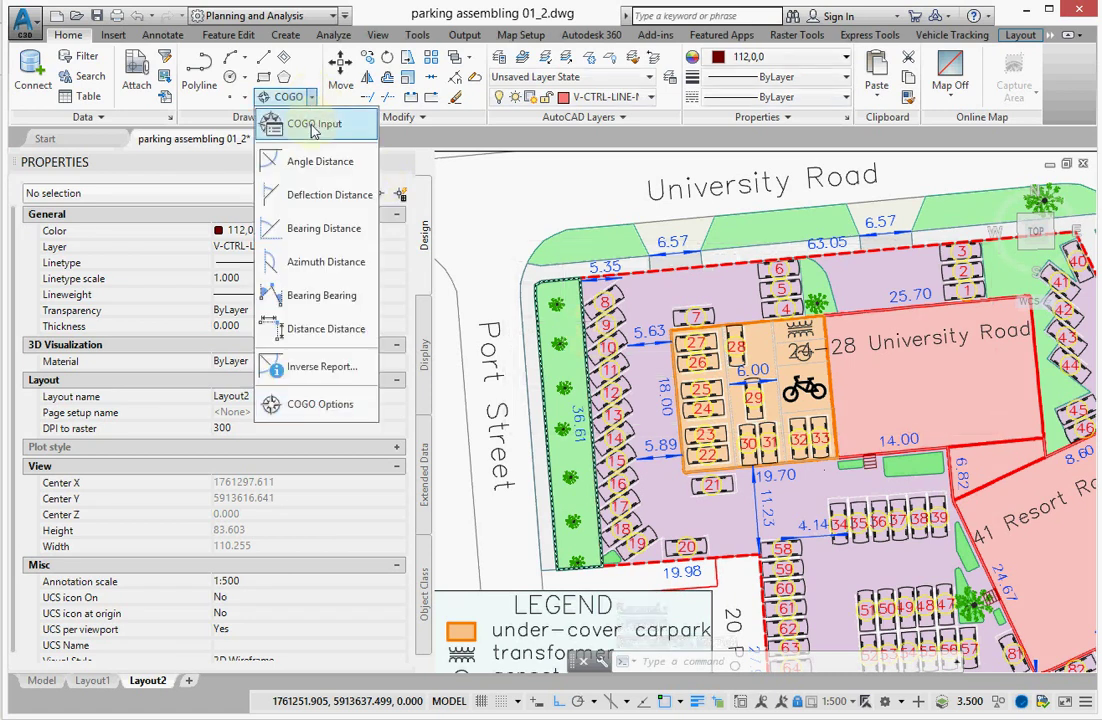
pyautogui.click(312, 124)
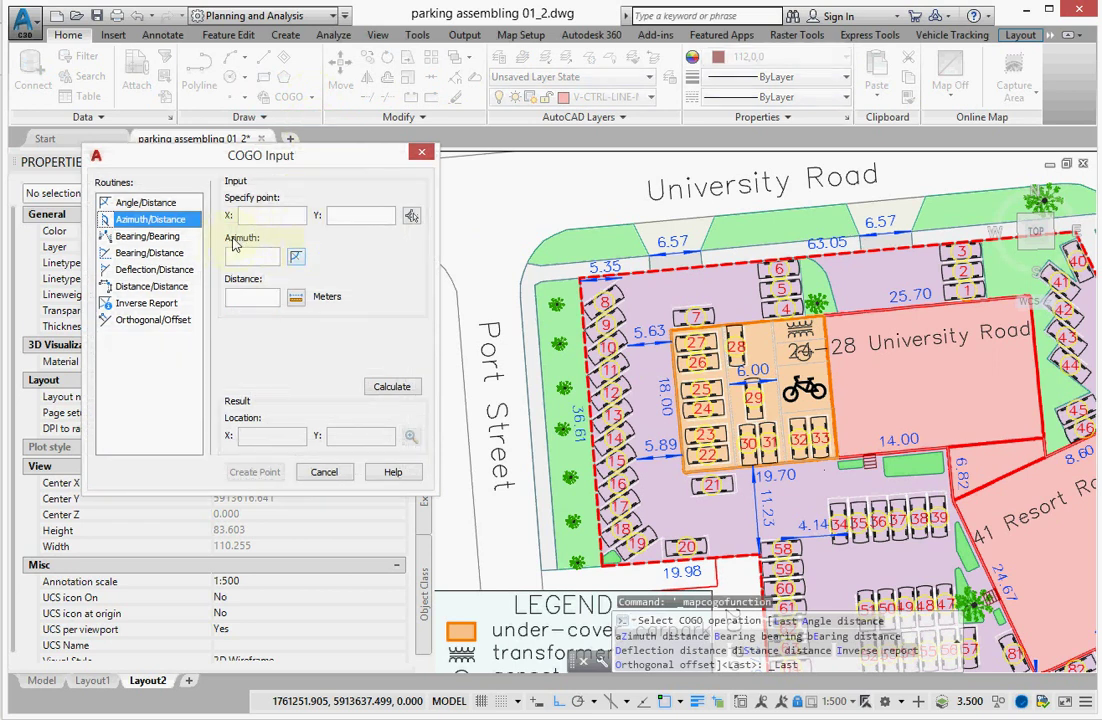
pyautogui.click(296, 258)
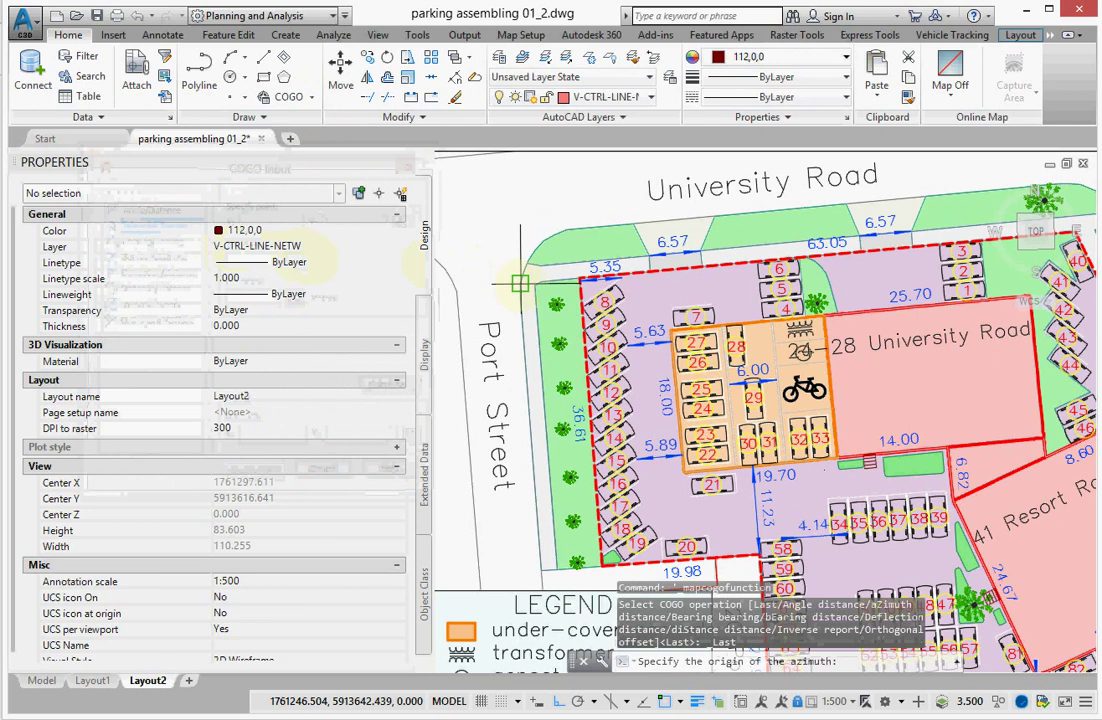
pyautogui.click(520, 283)
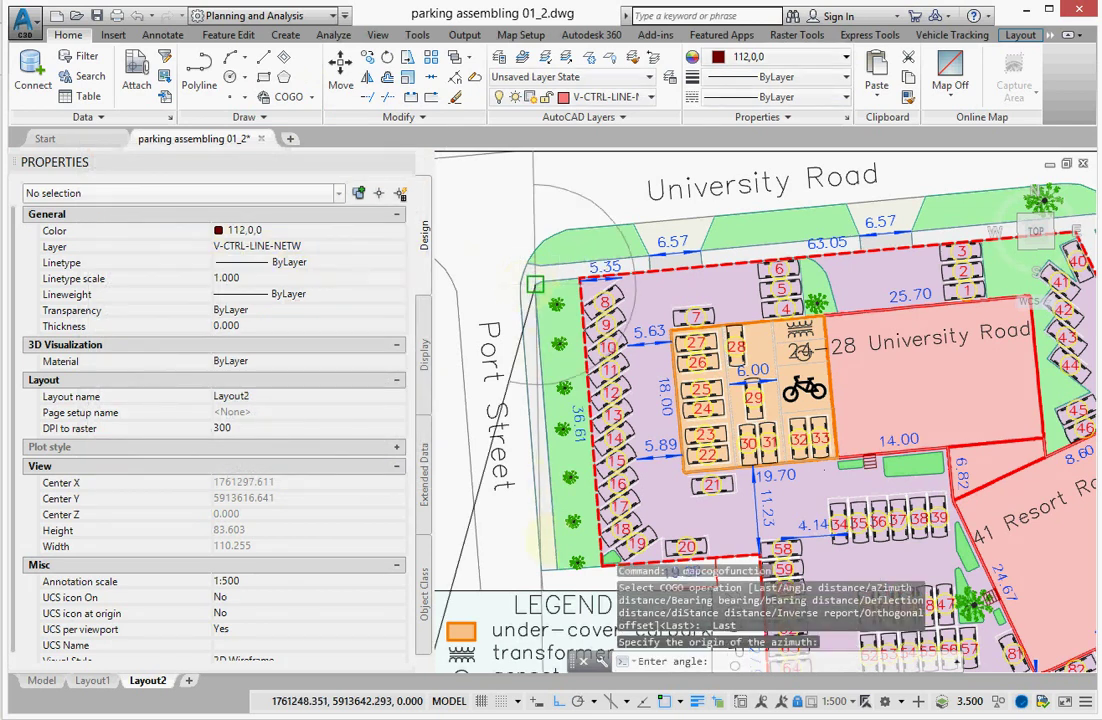
pyautogui.click(500, 484)
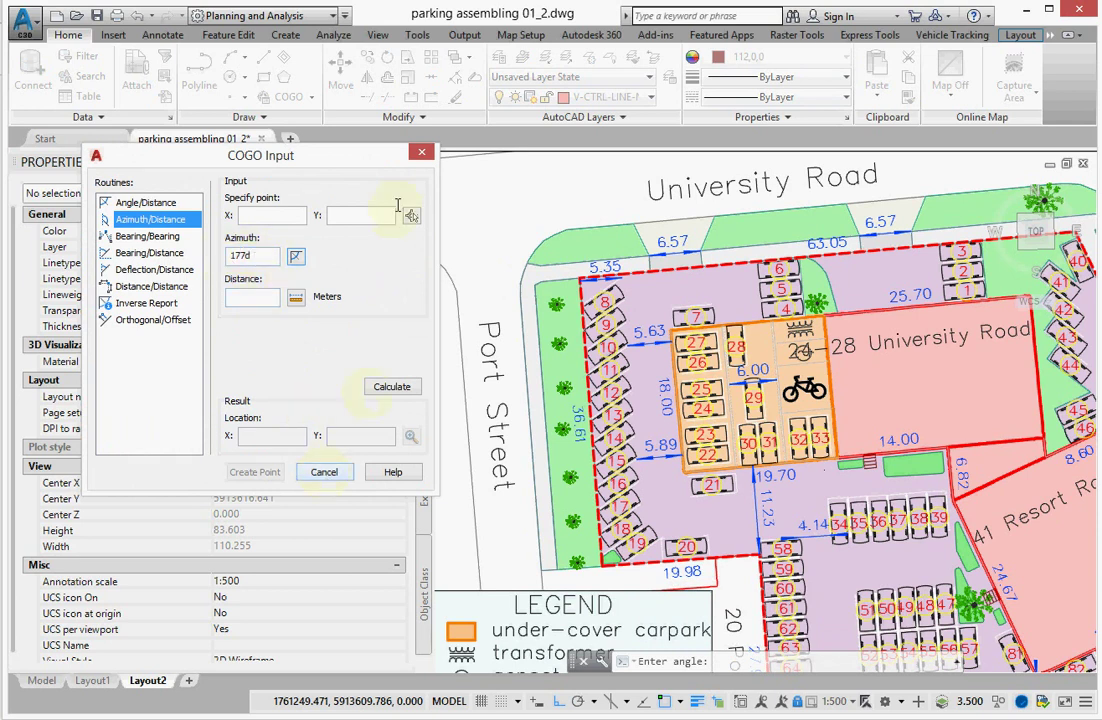
pyautogui.click(421, 152)
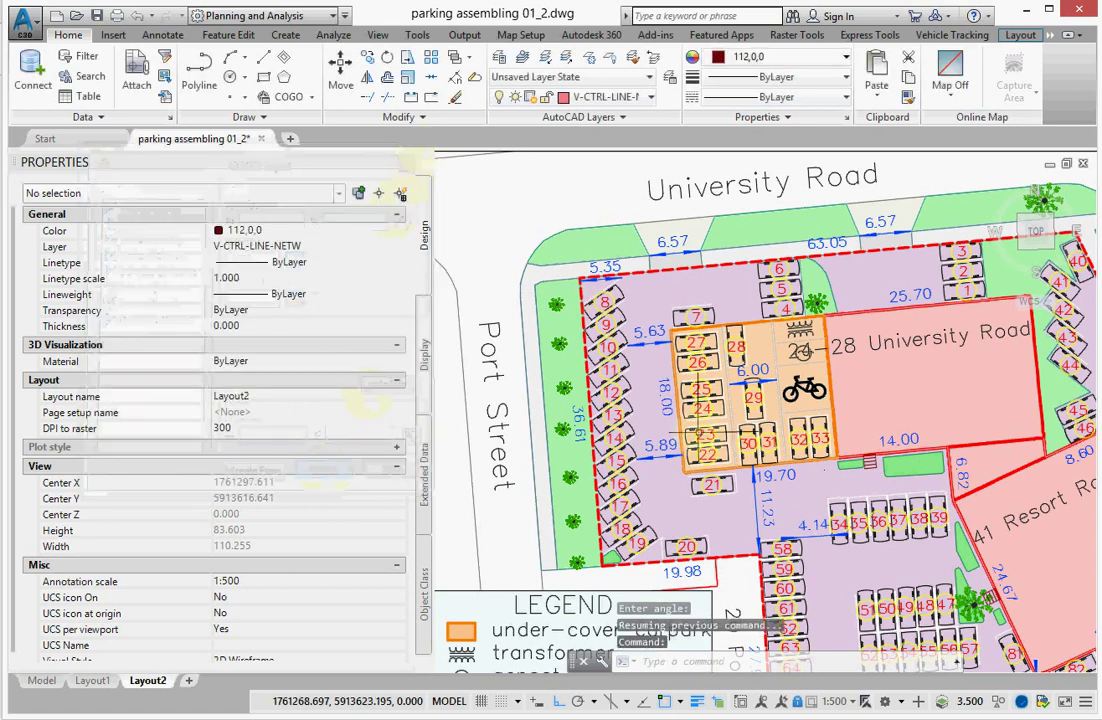
# - Use UNITS to set the drawing angle precision to 0d00'00.0" (tenths of a second)
pyautogui.click(684, 662)
pyautogui.write('units')
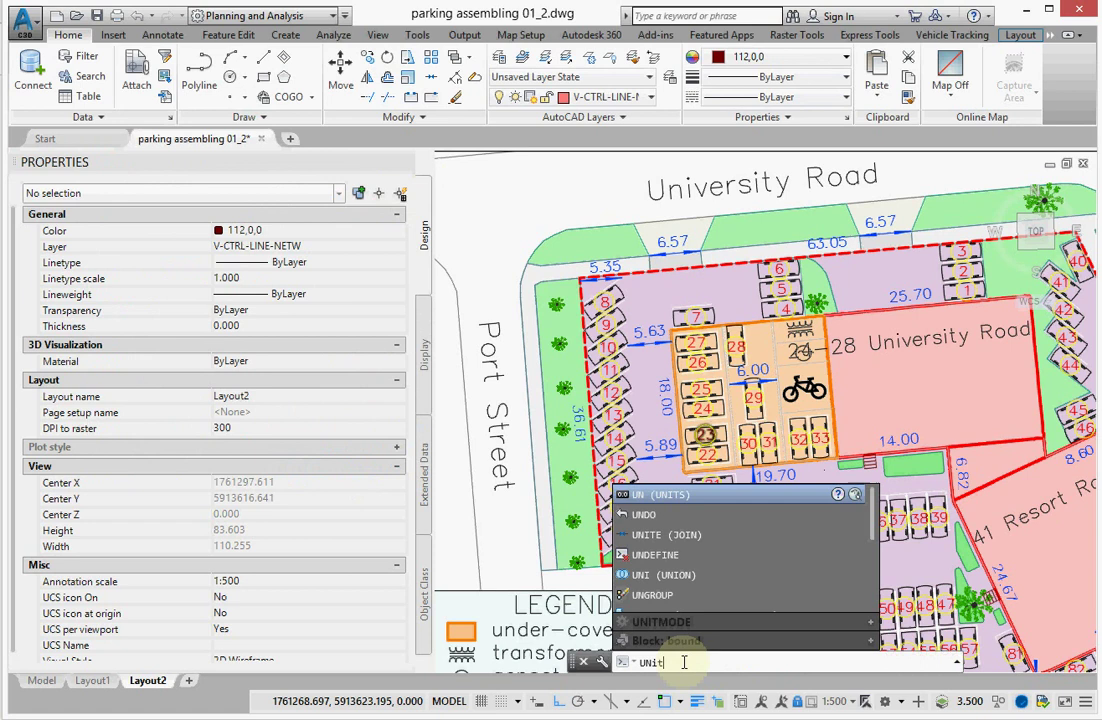
pyautogui.press('Return')
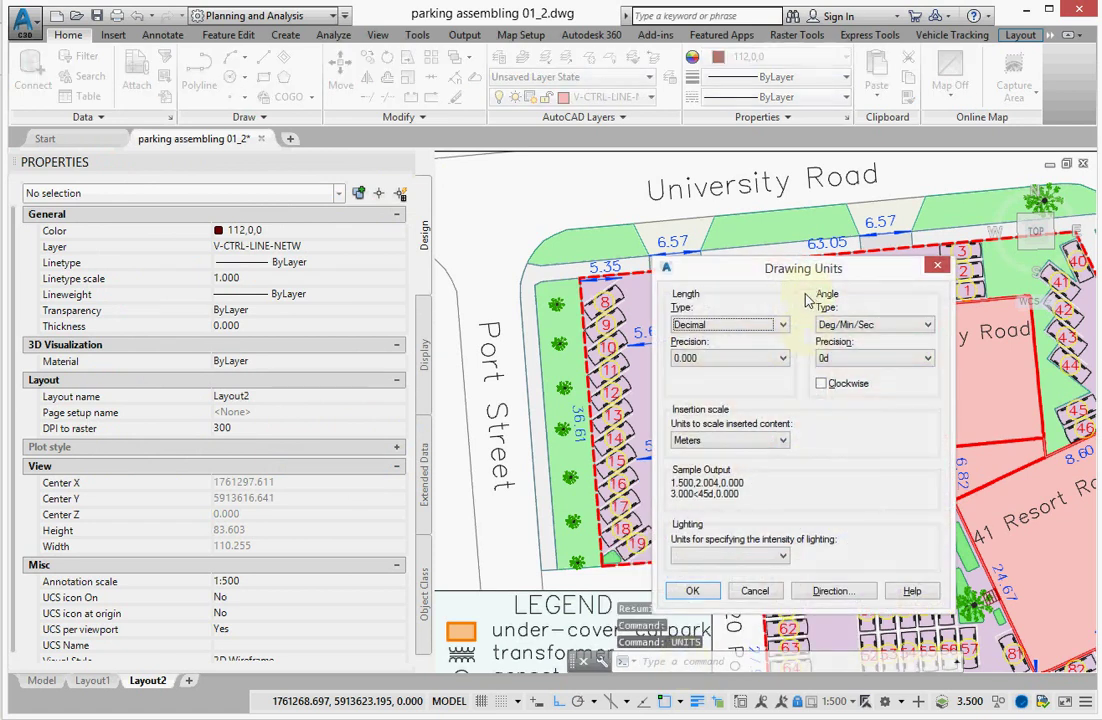
pyautogui.click(845, 366)
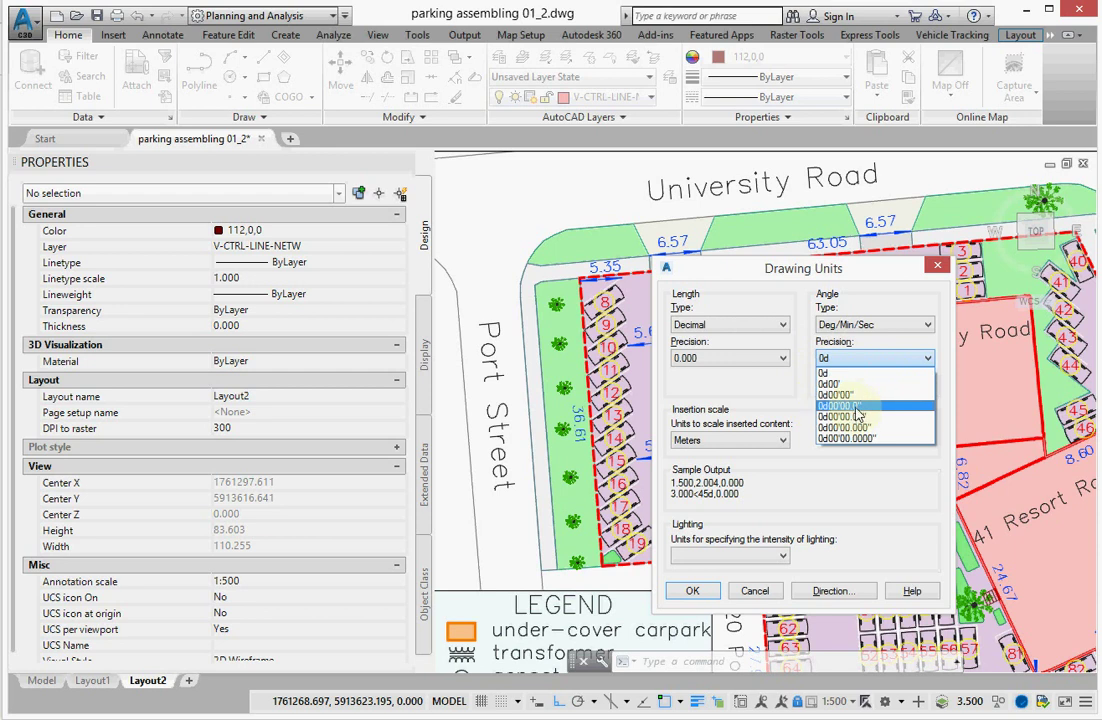
pyautogui.click(856, 409)
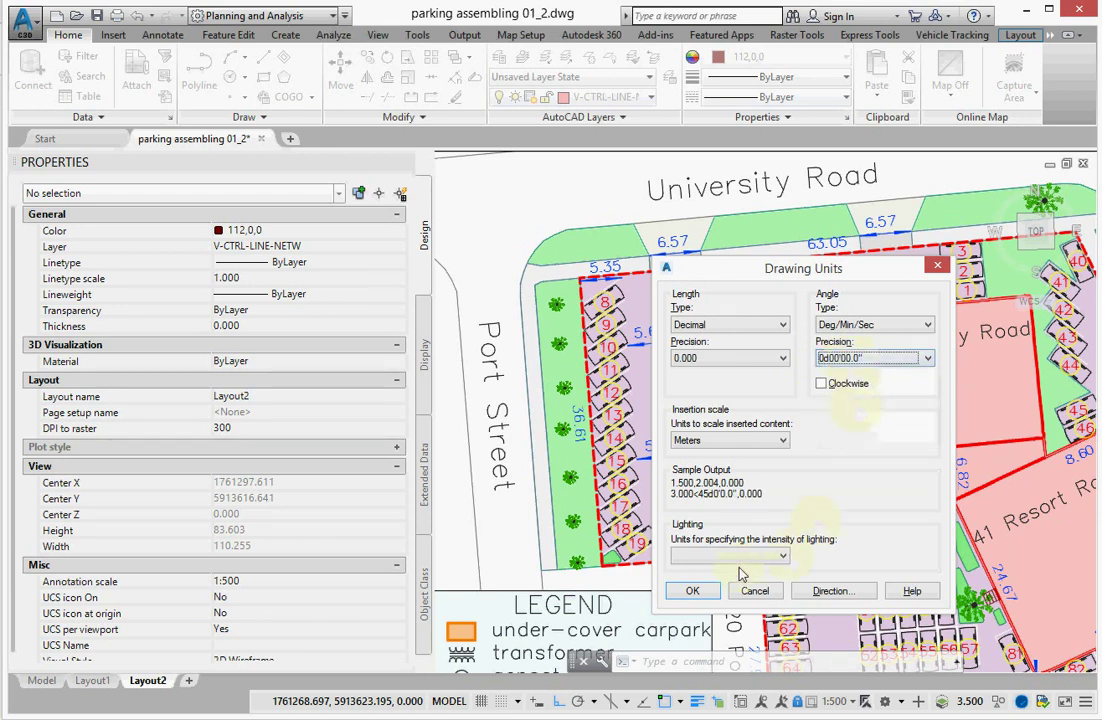
pyautogui.click(691, 592)
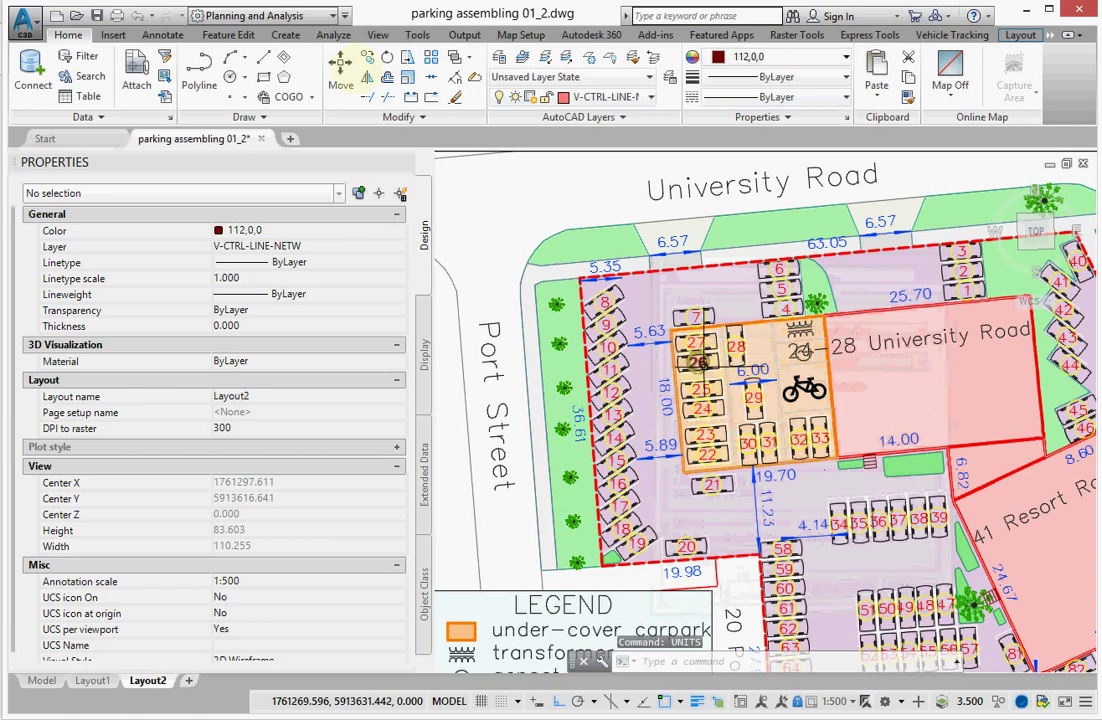
pyautogui.click(312, 105)
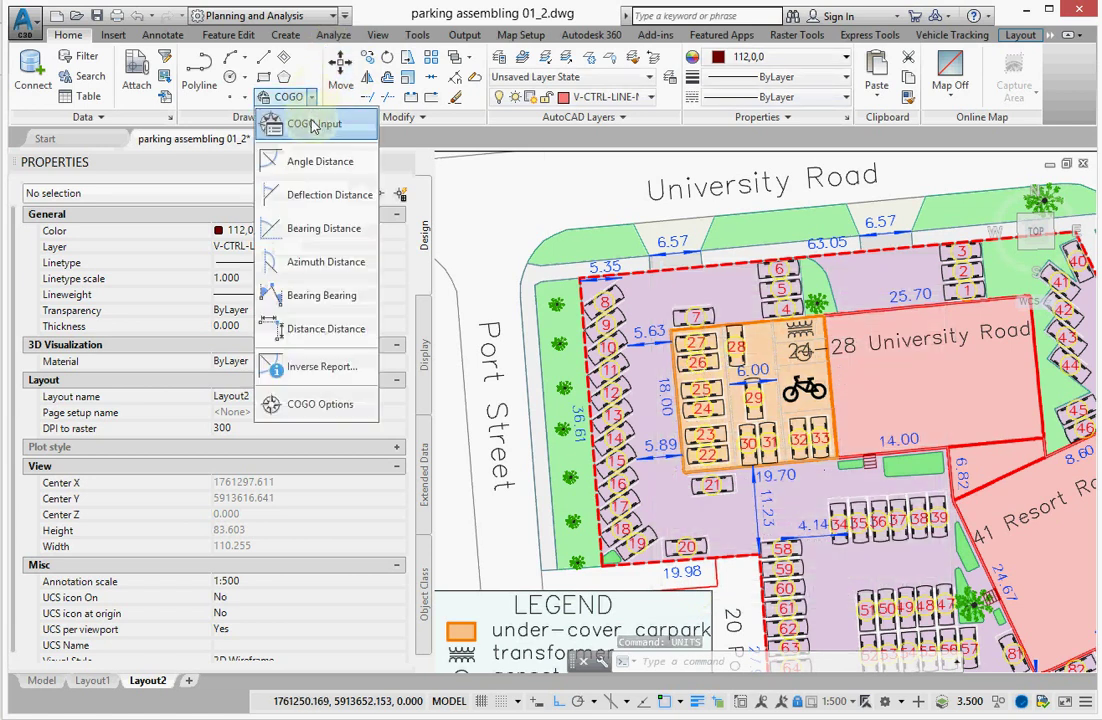
pyautogui.click(310, 122)
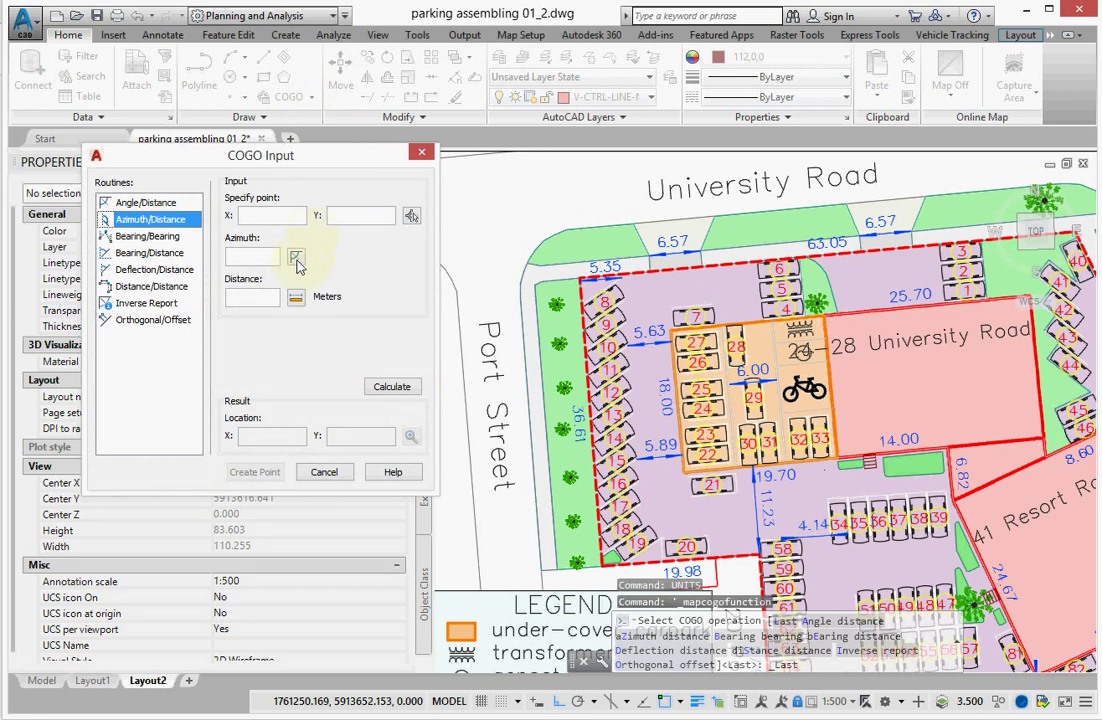
pyautogui.click(295, 259)
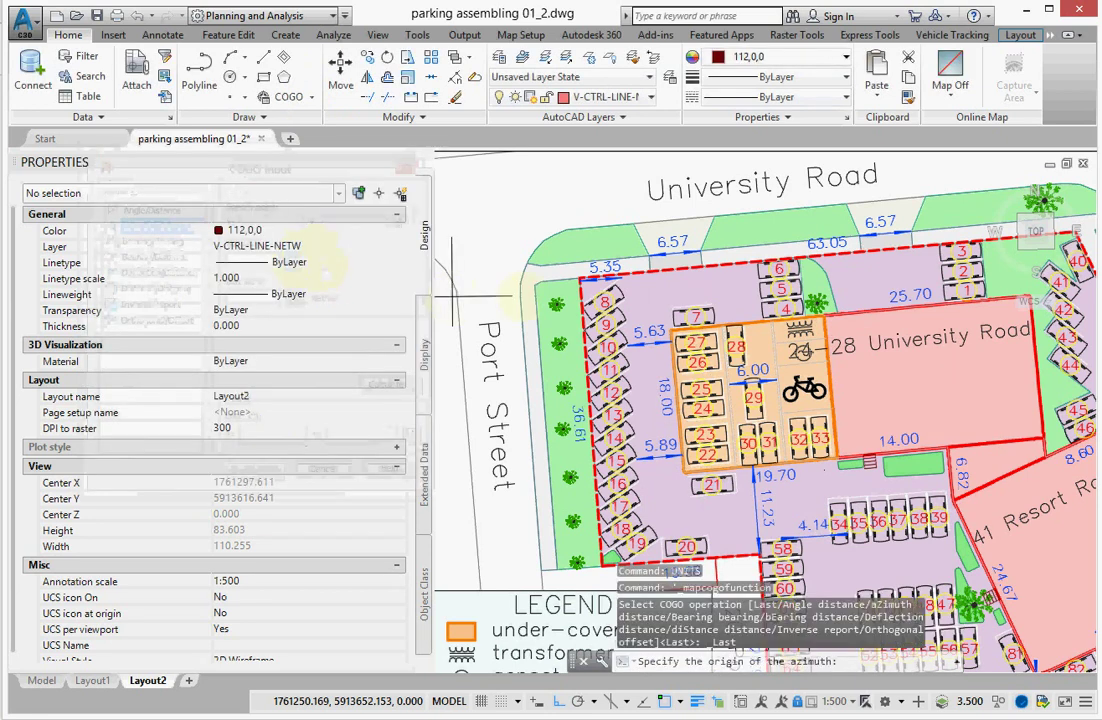
pyautogui.click(535, 284)
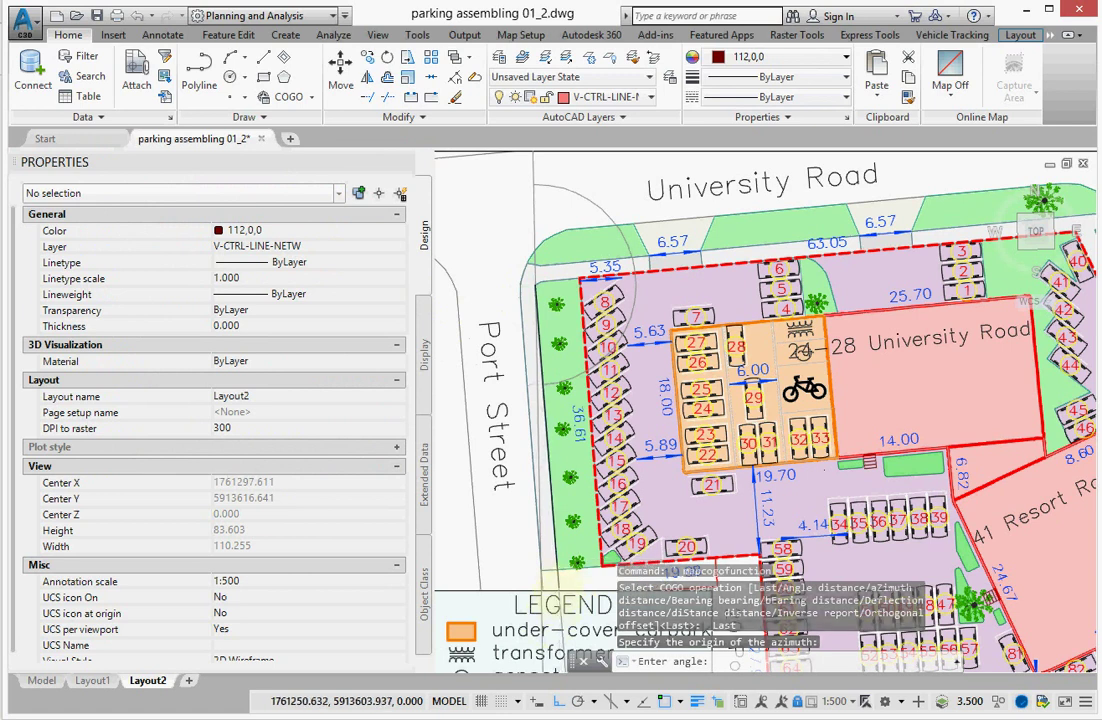
pyautogui.click(572, 555)
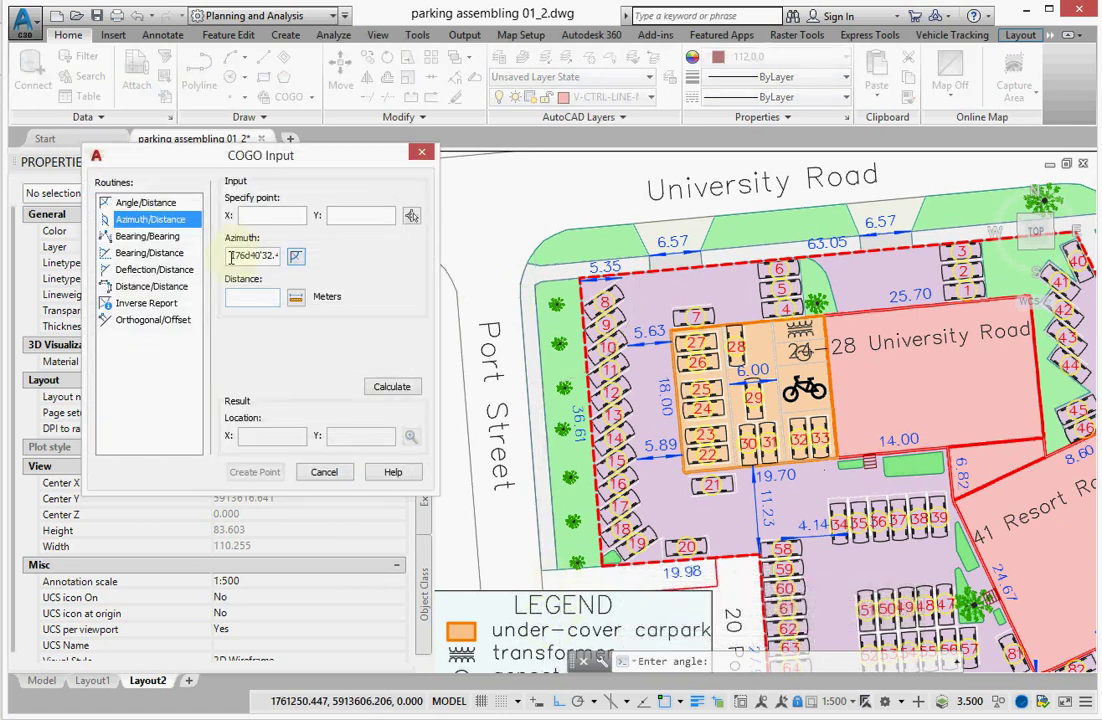
pyautogui.moveTo(260, 257); pyautogui.dragTo(283, 257)
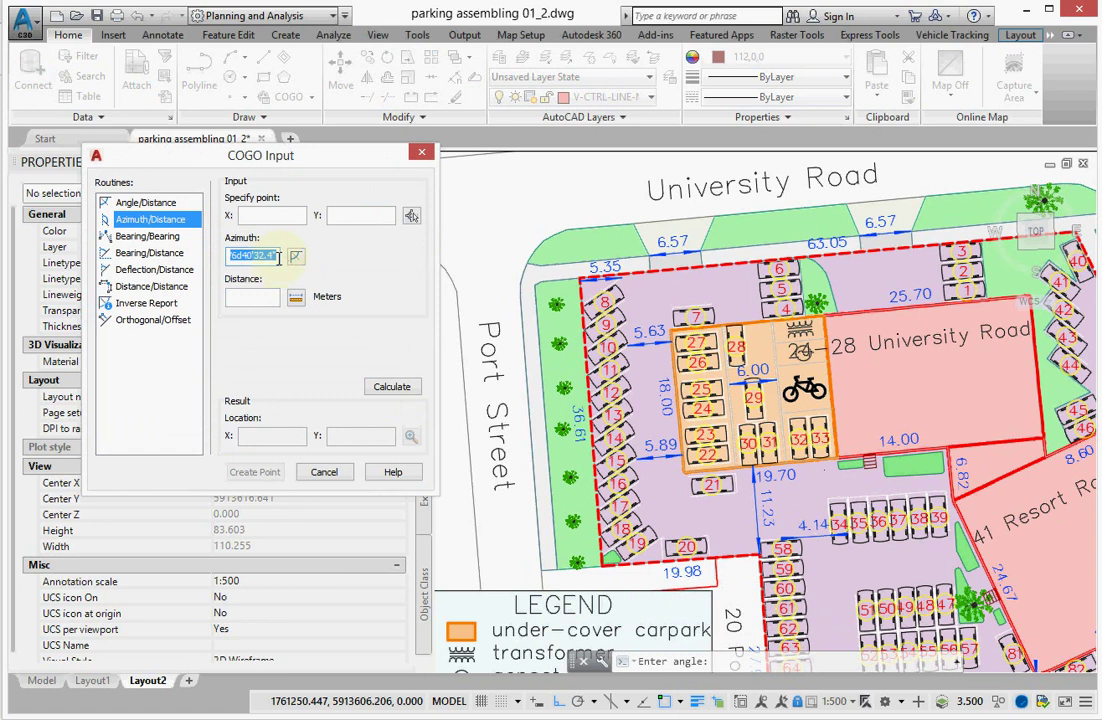
pyautogui.moveTo(272, 256); pyautogui.dragTo(253, 257)
pyautogui.rightClick(253, 257)
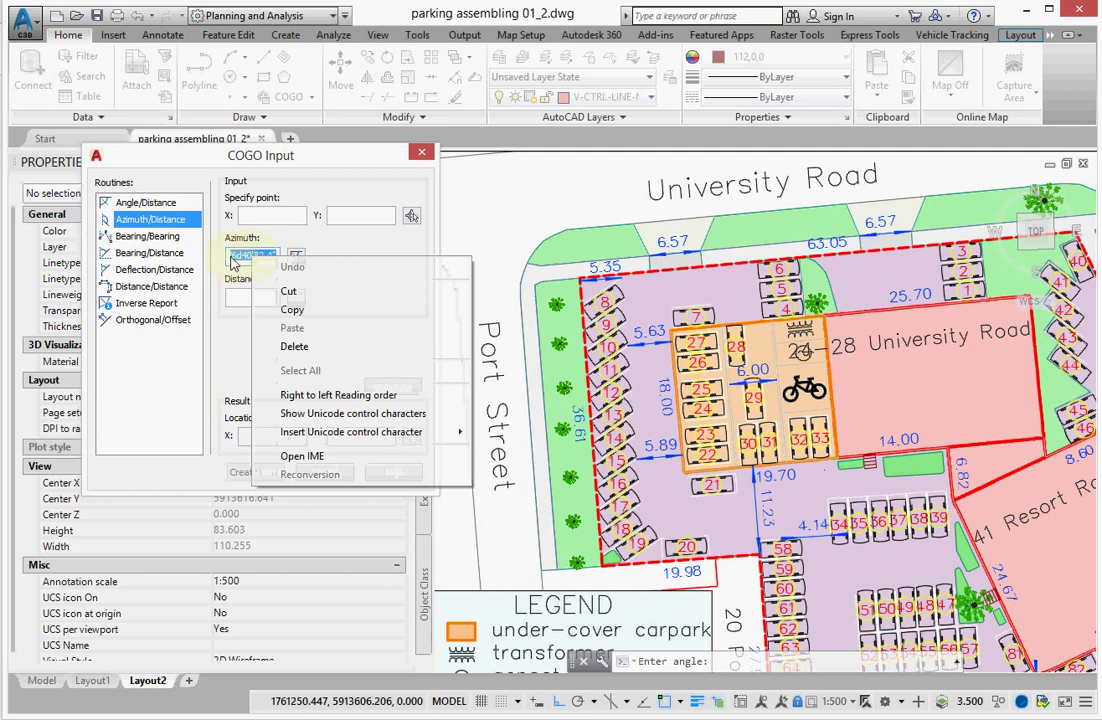
pyautogui.press('Escape')
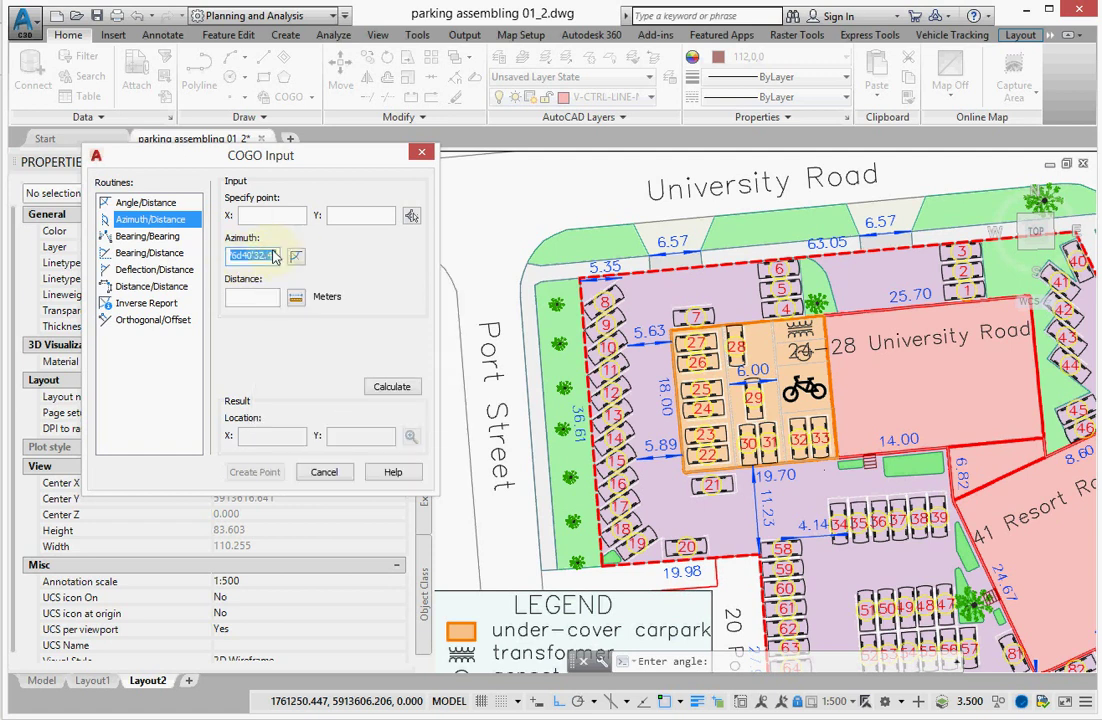
pyautogui.click(422, 156)
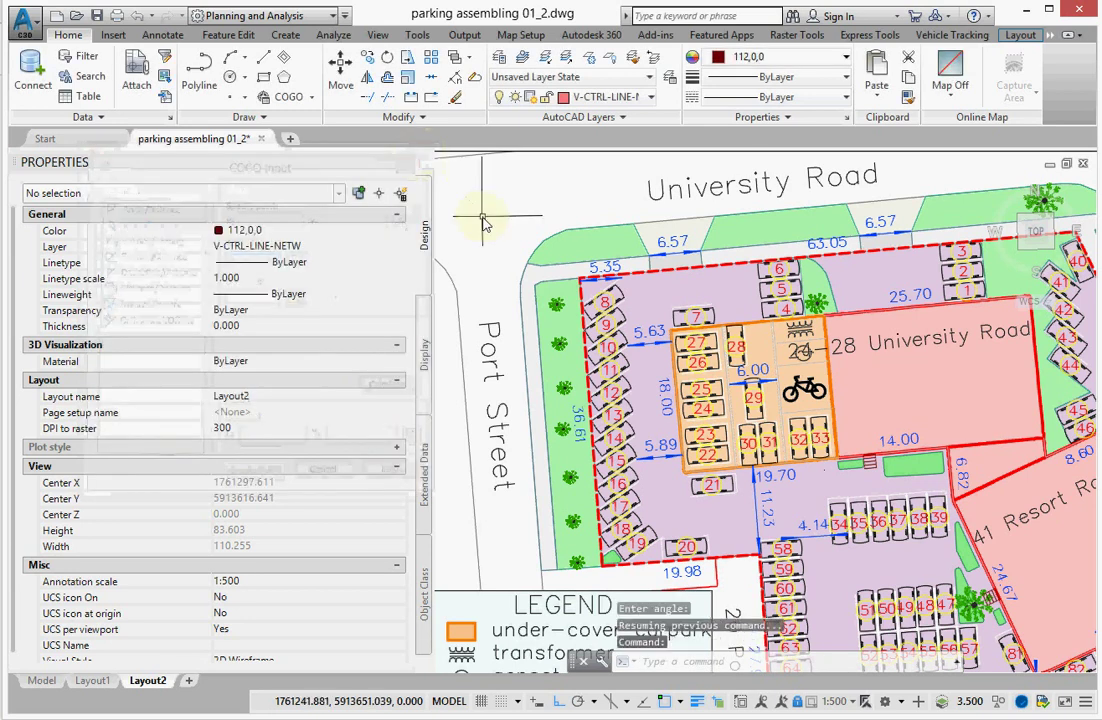
# - Change the COGO Setup angle format from Deg/Min/Sec to Decimal Degrees
pyautogui.click(311, 97)
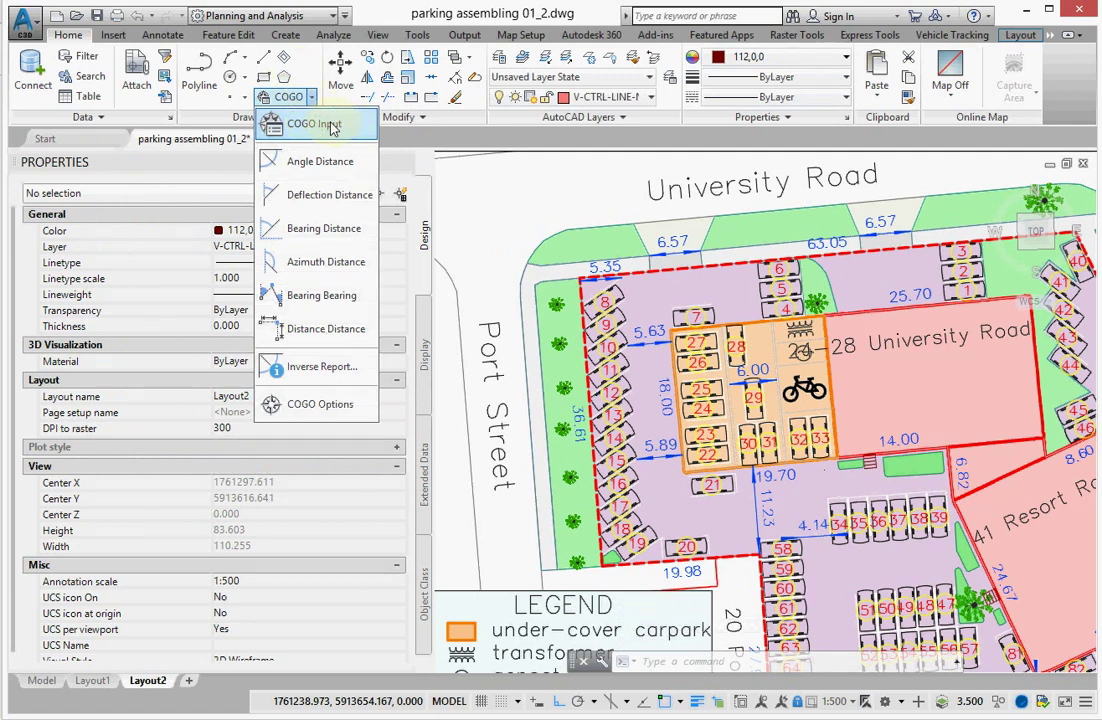
pyautogui.click(316, 408)
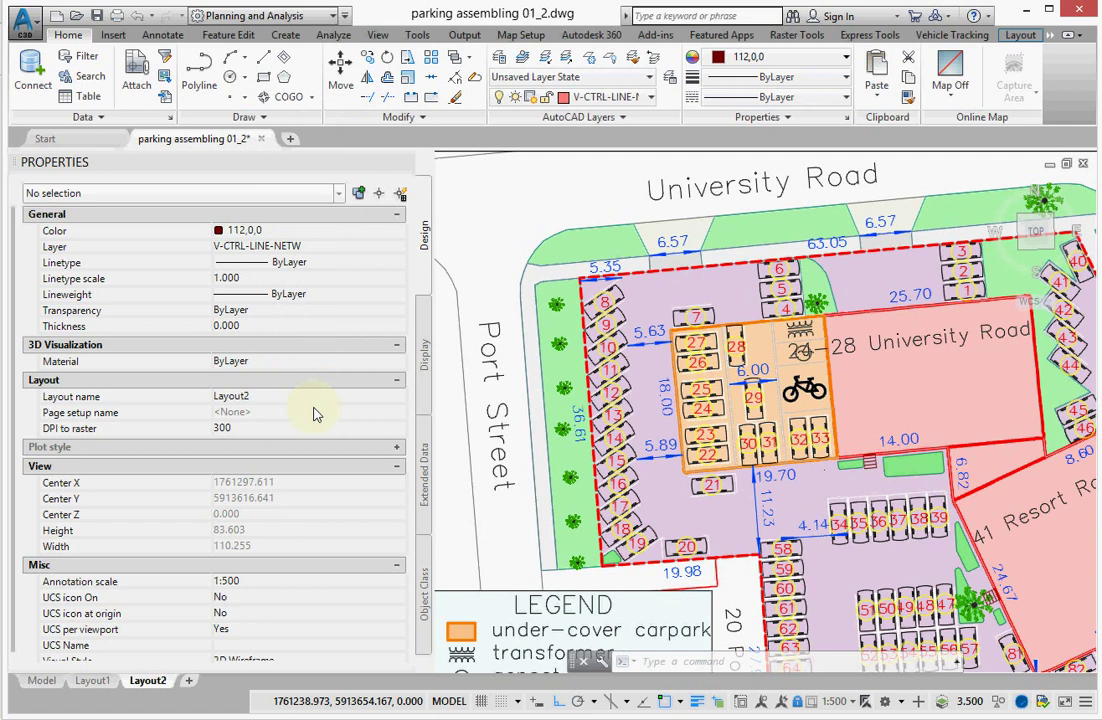
pyautogui.click(641, 370)
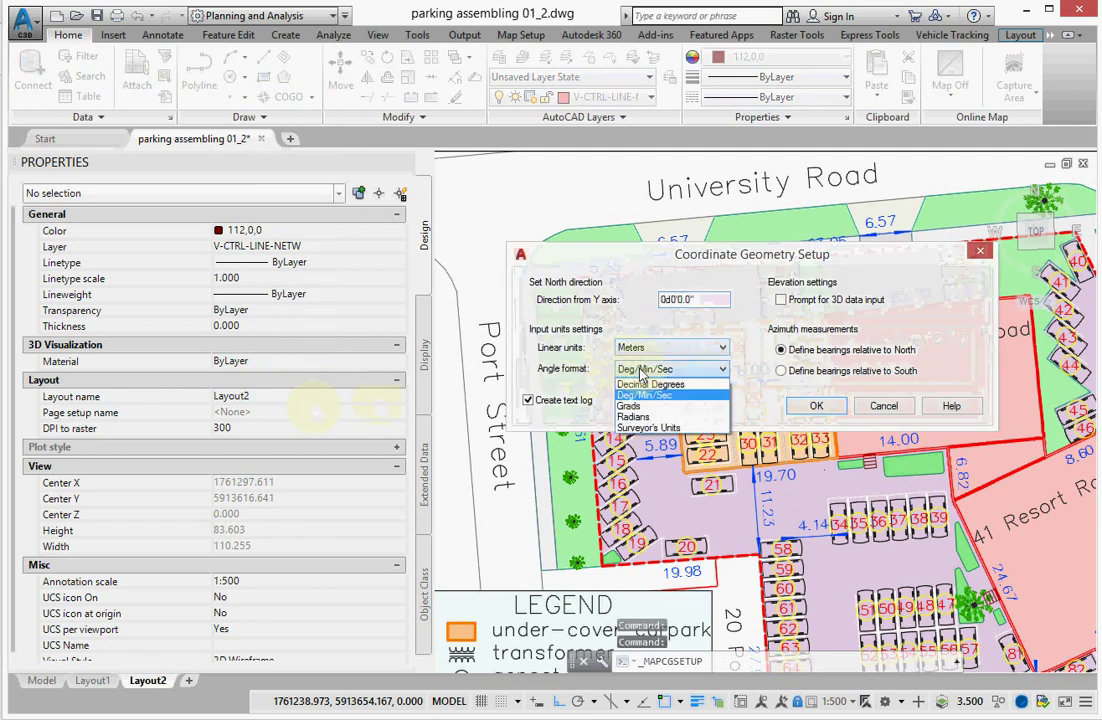
pyautogui.click(650, 384)
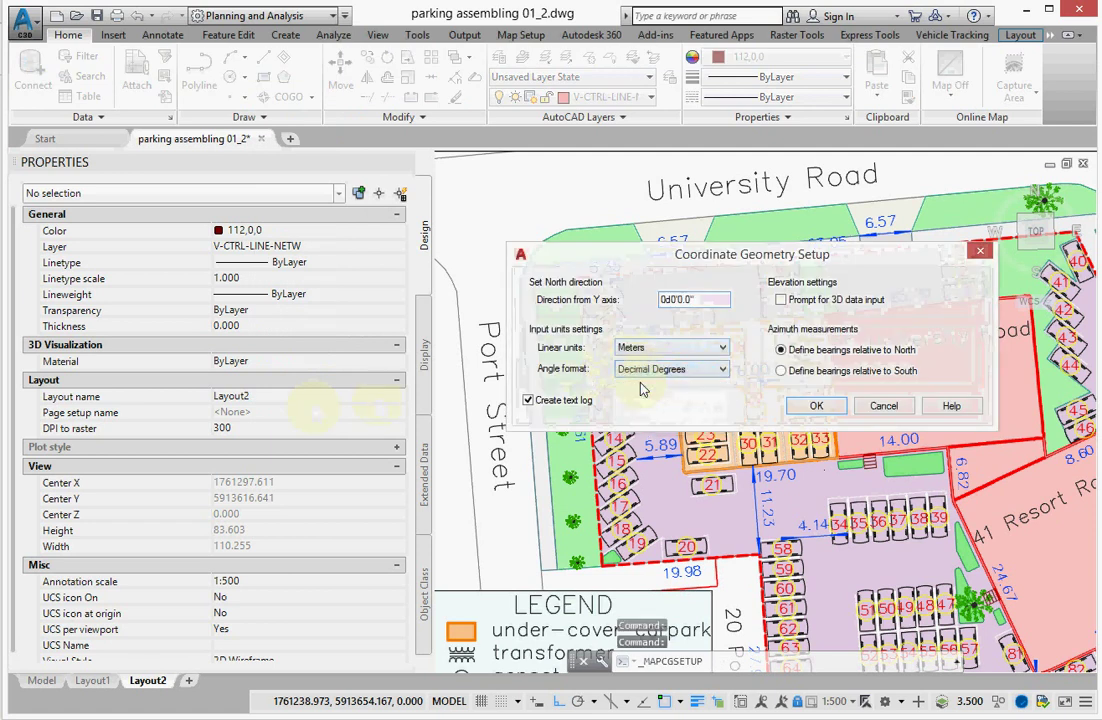
pyautogui.click(815, 408)
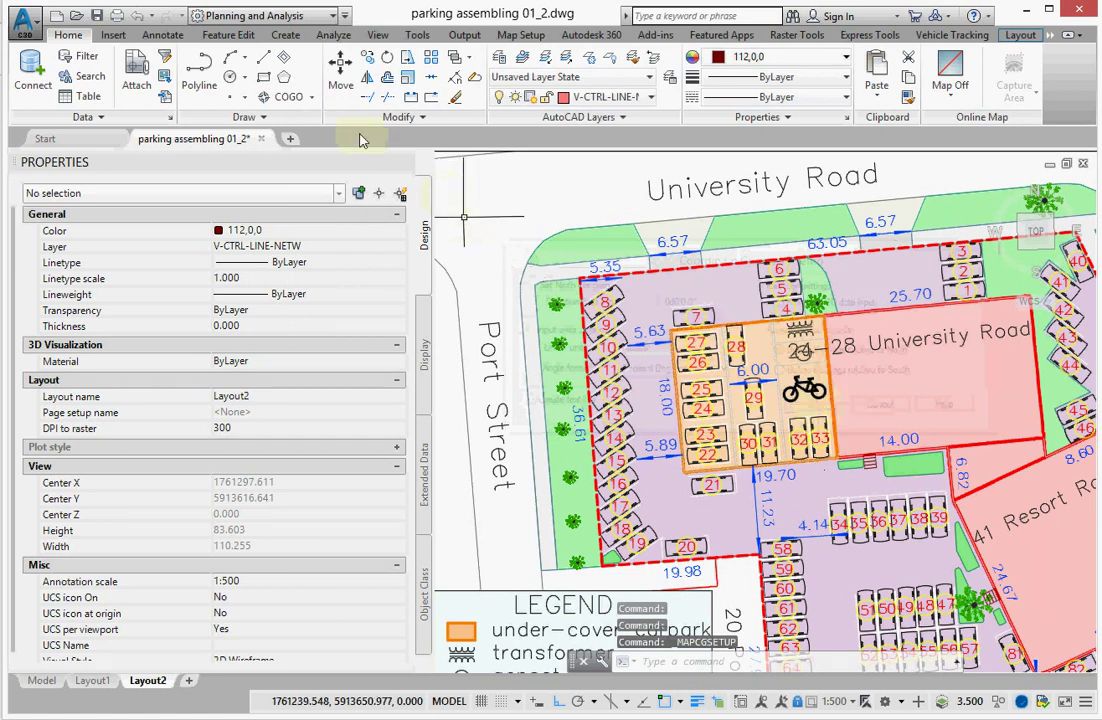
pyautogui.click(311, 98)
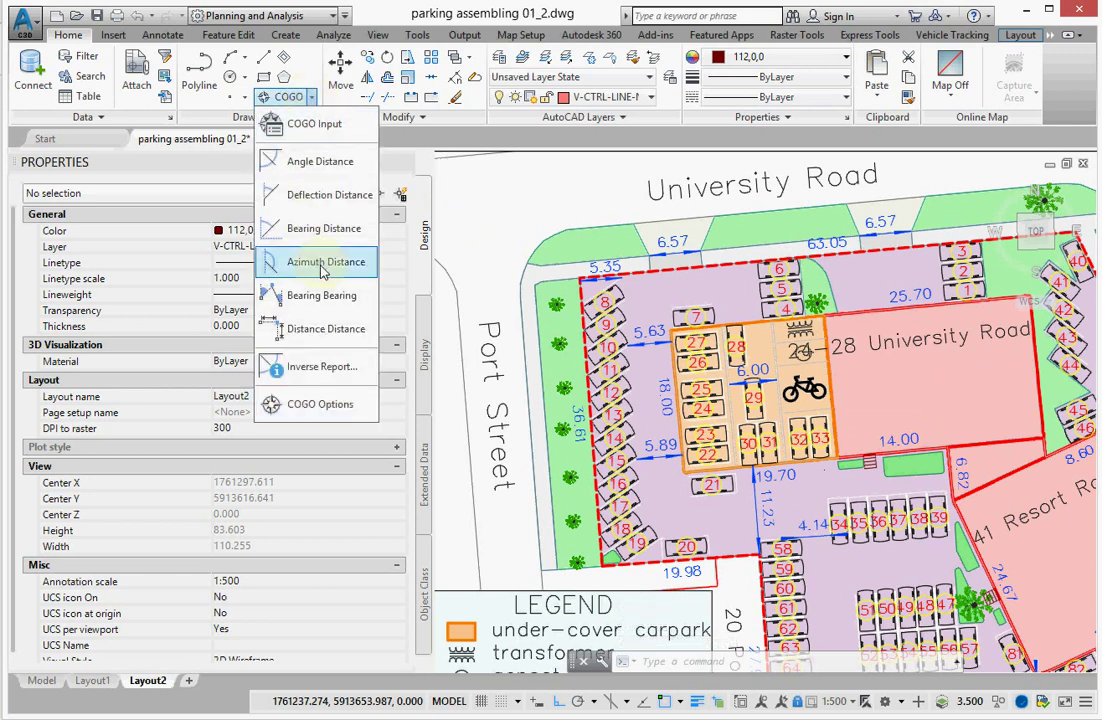
pyautogui.click(310, 123)
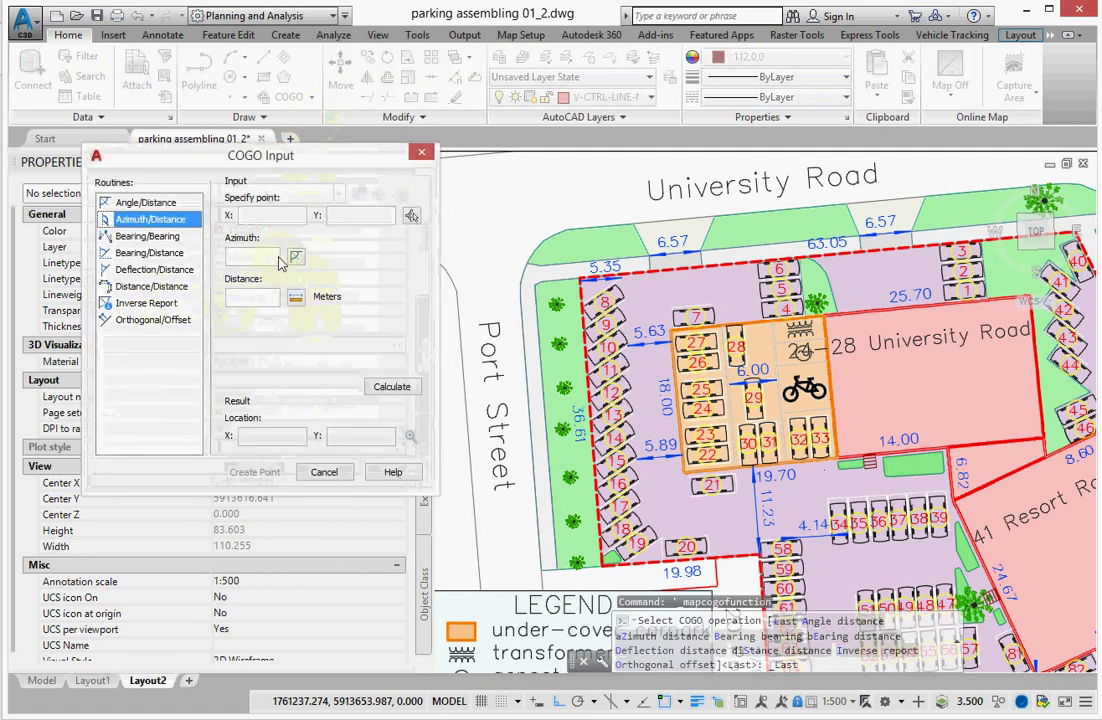
pyautogui.click(541, 570)
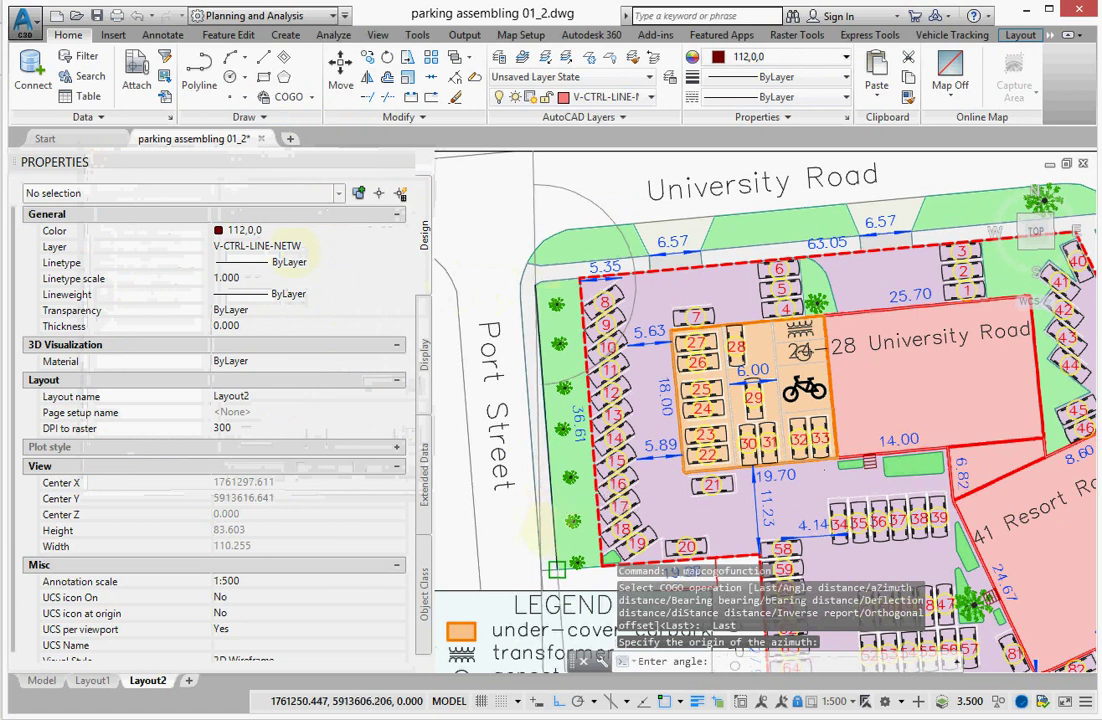
pyautogui.click(485, 425)
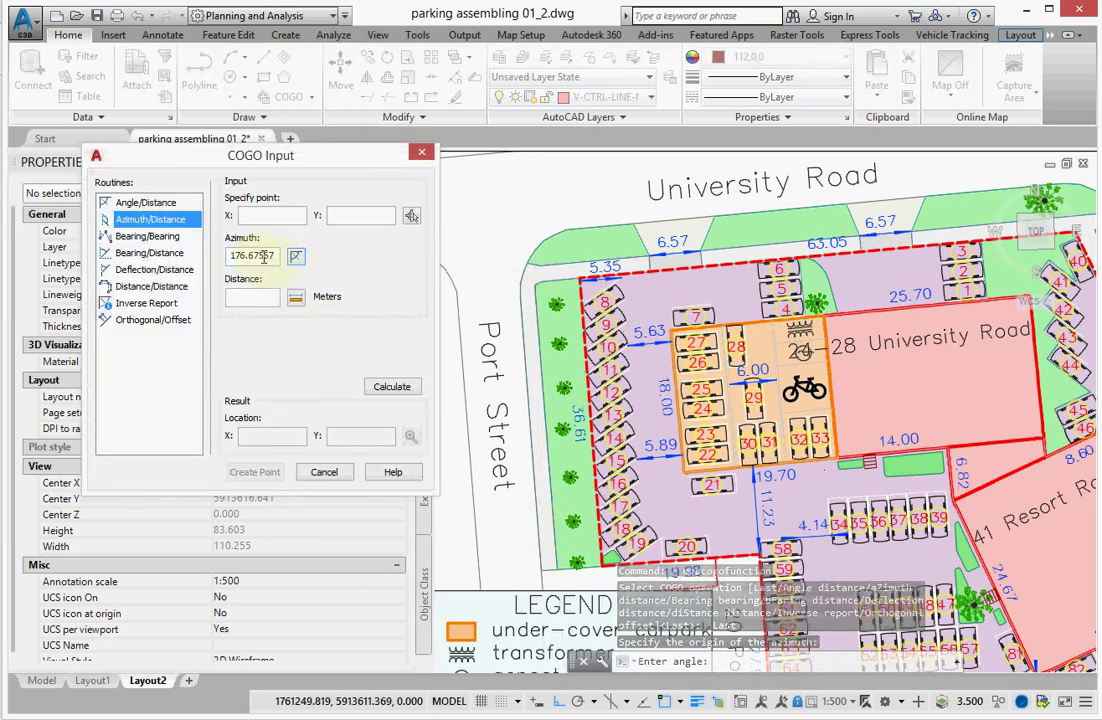
pyautogui.doubleClick(264, 256)
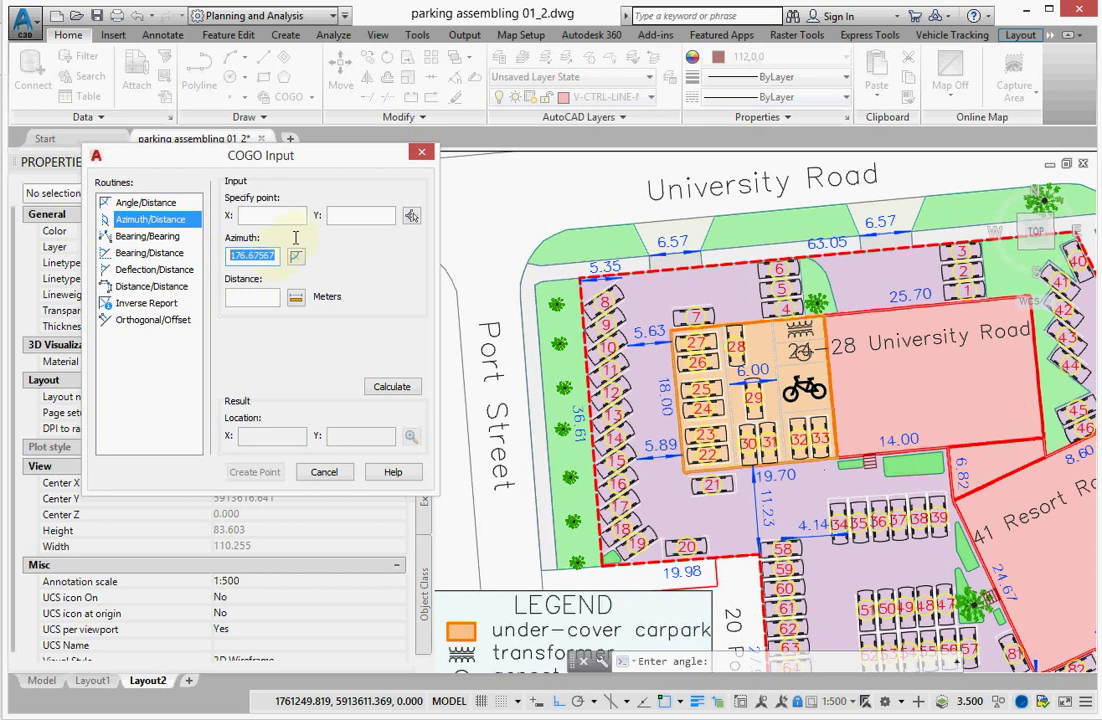
pyautogui.click(421, 152)
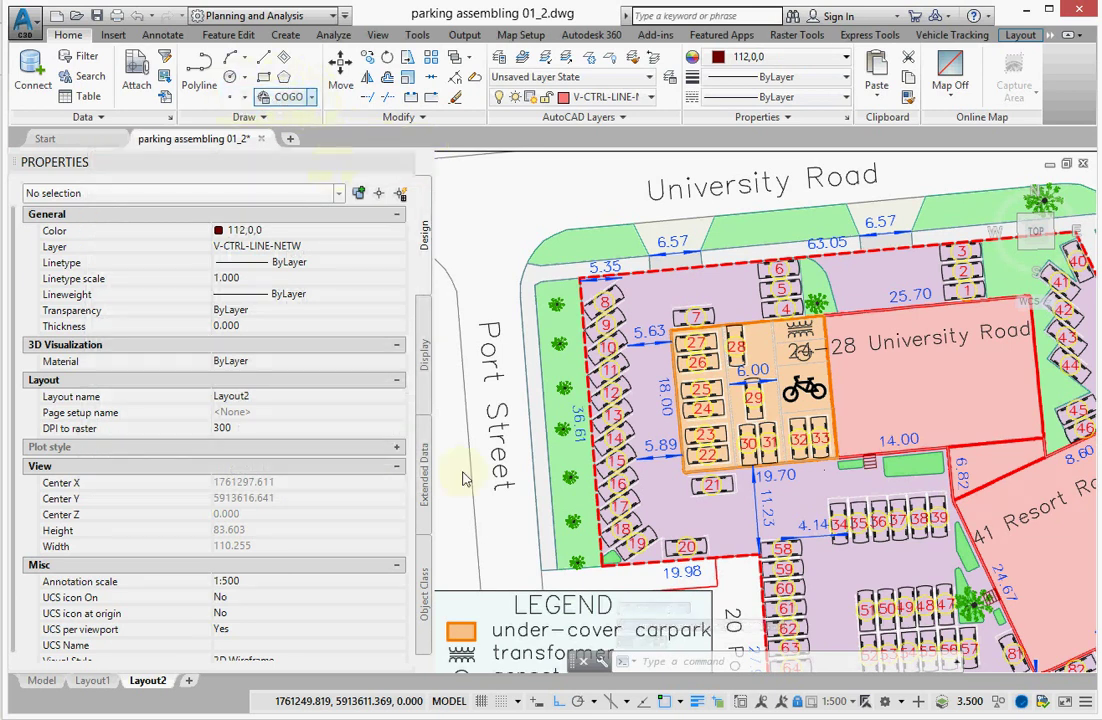
pyautogui.click(661, 663)
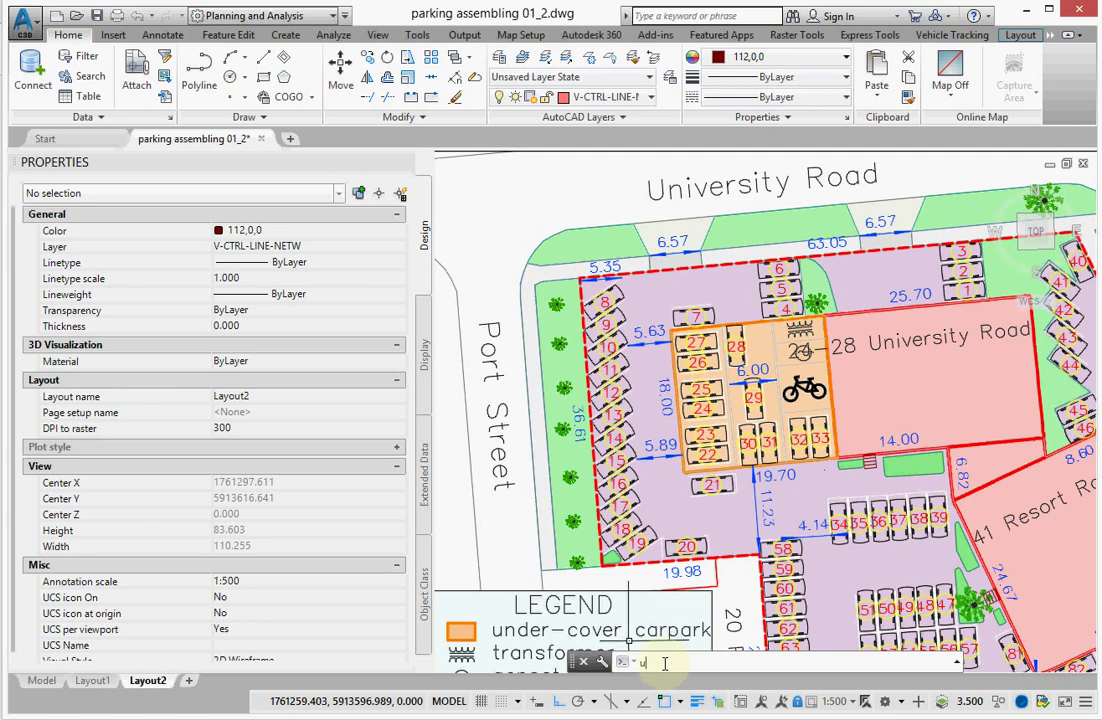
pyautogui.press('Return')
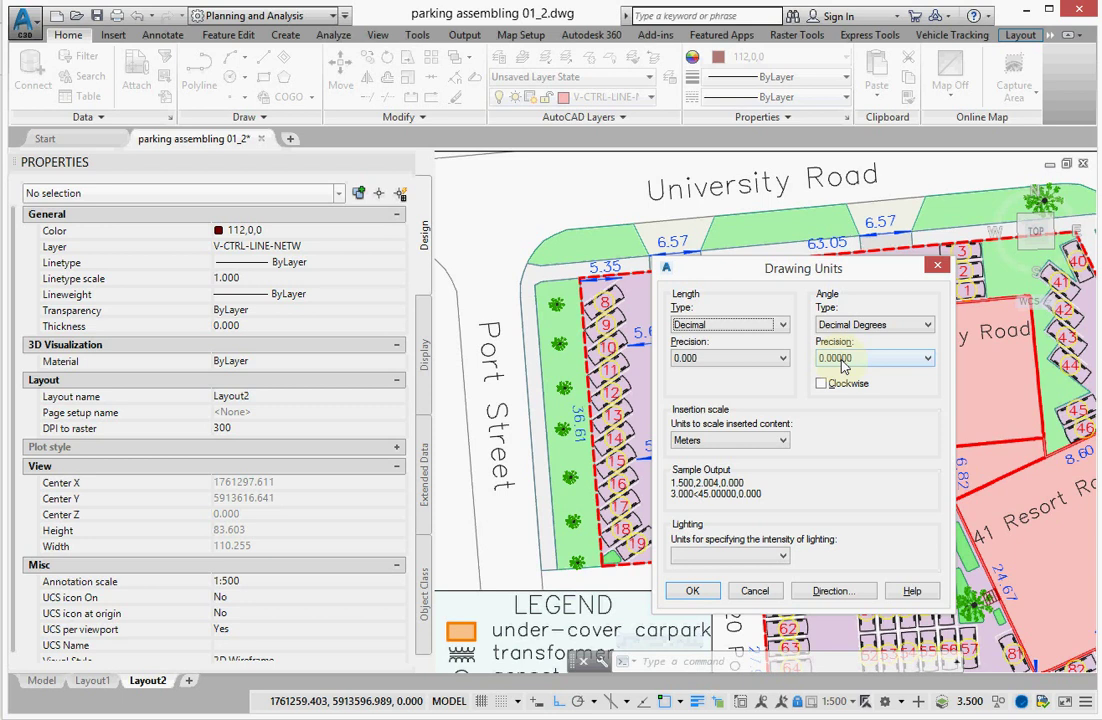
pyautogui.click(937, 264)
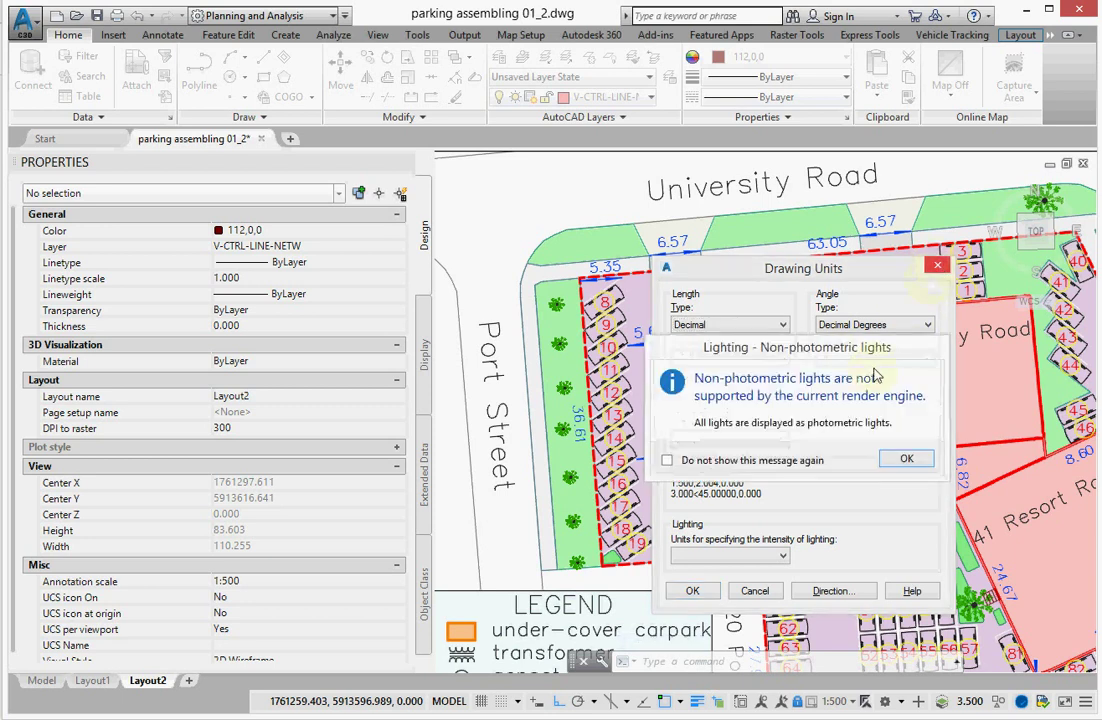
pyautogui.click(906, 458)
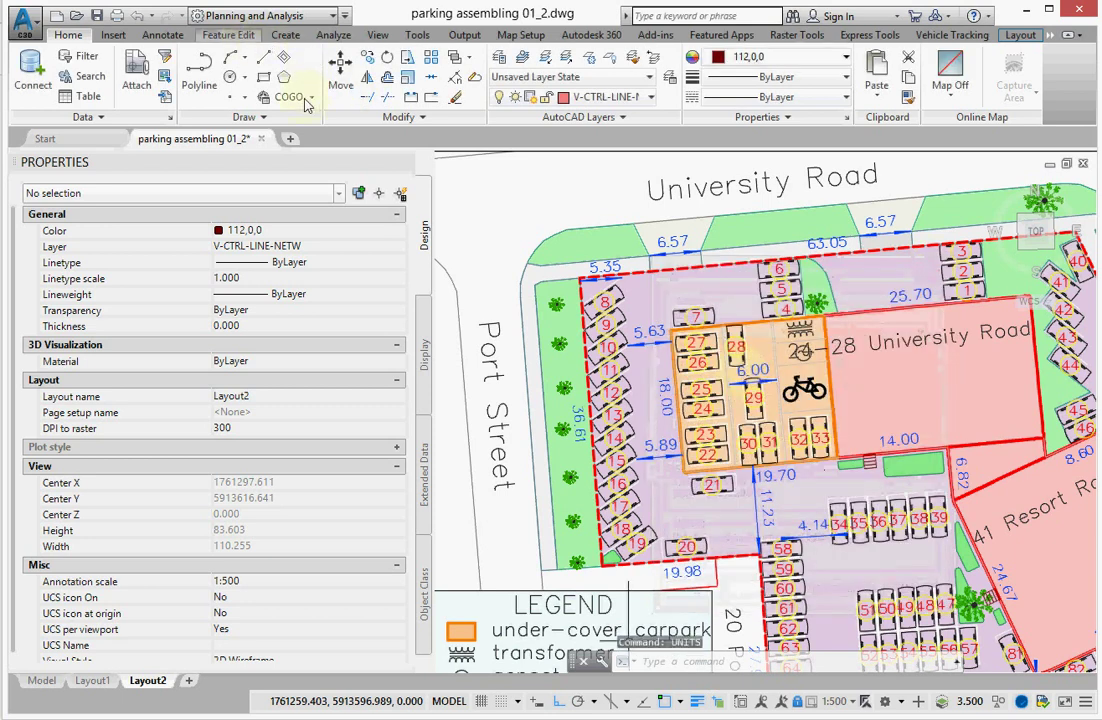
pyautogui.click(312, 97)
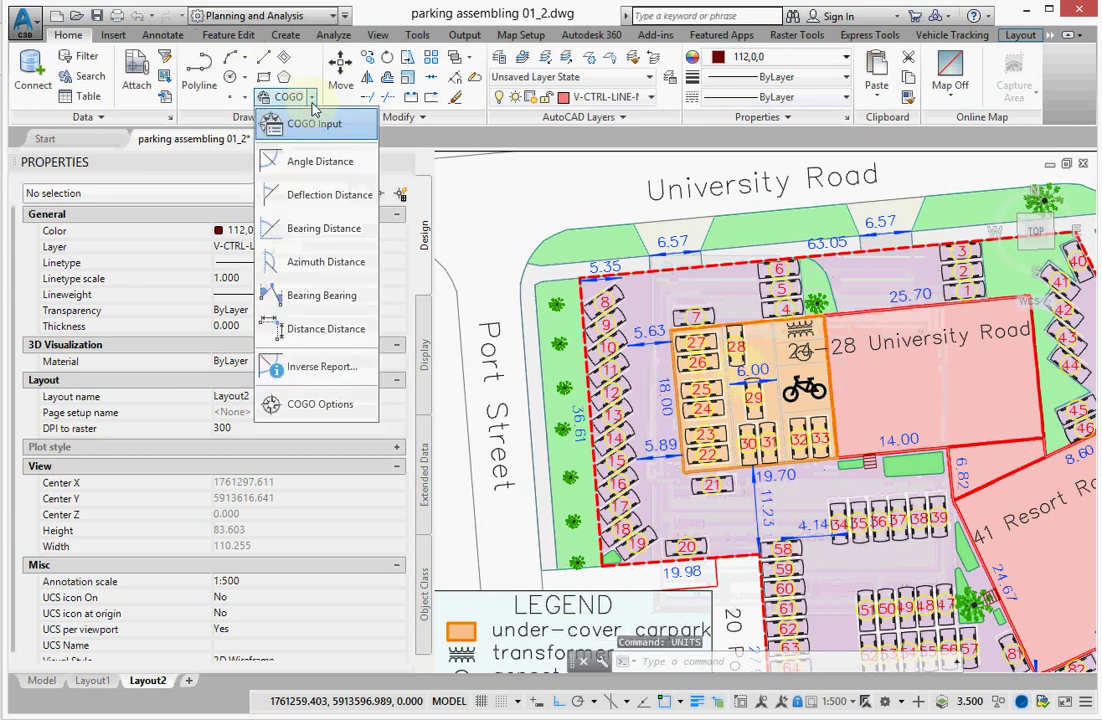
pyautogui.click(310, 123)
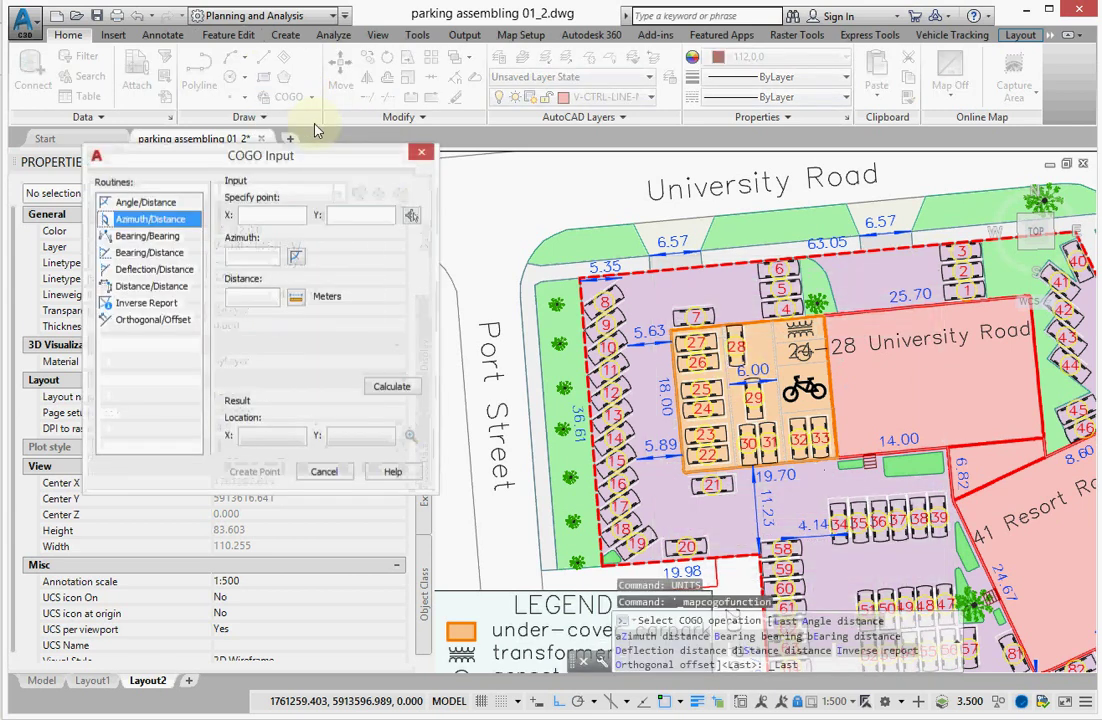
pyautogui.click(295, 257)
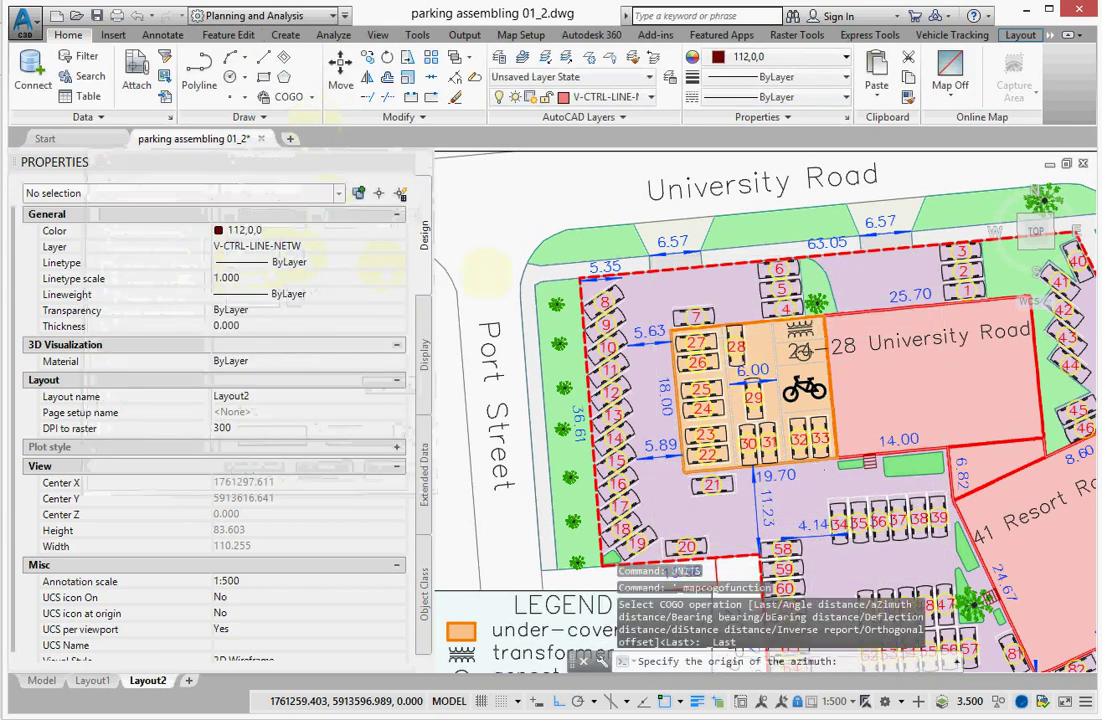
pyautogui.click(534, 284)
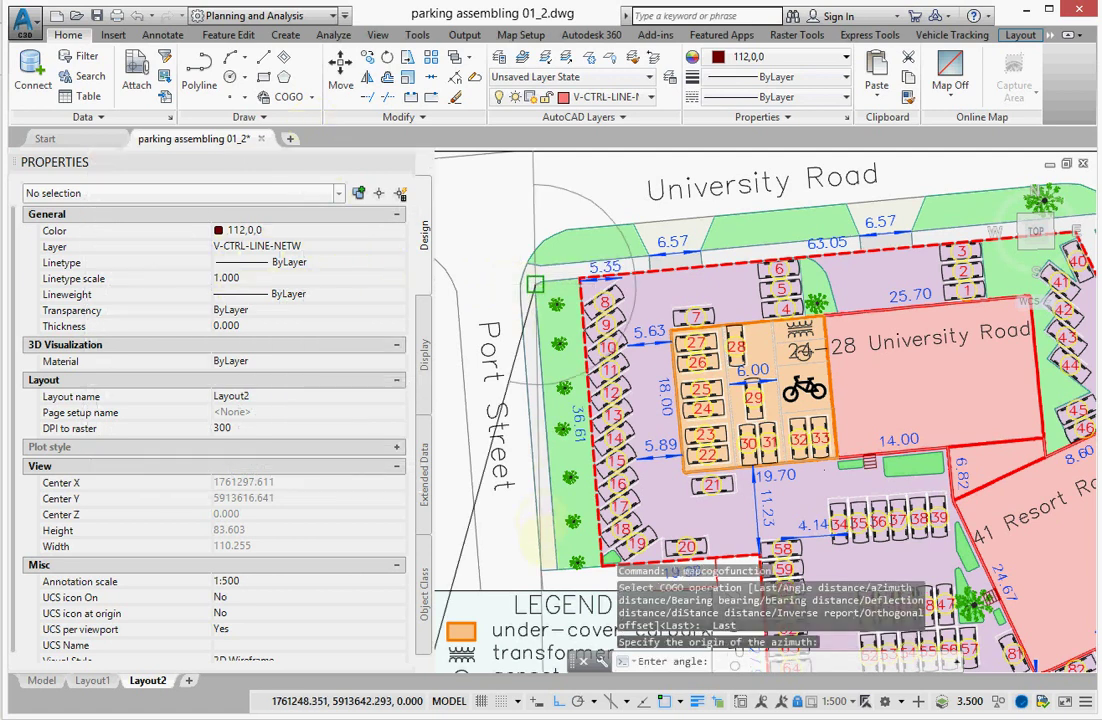
pyautogui.click(480, 447)
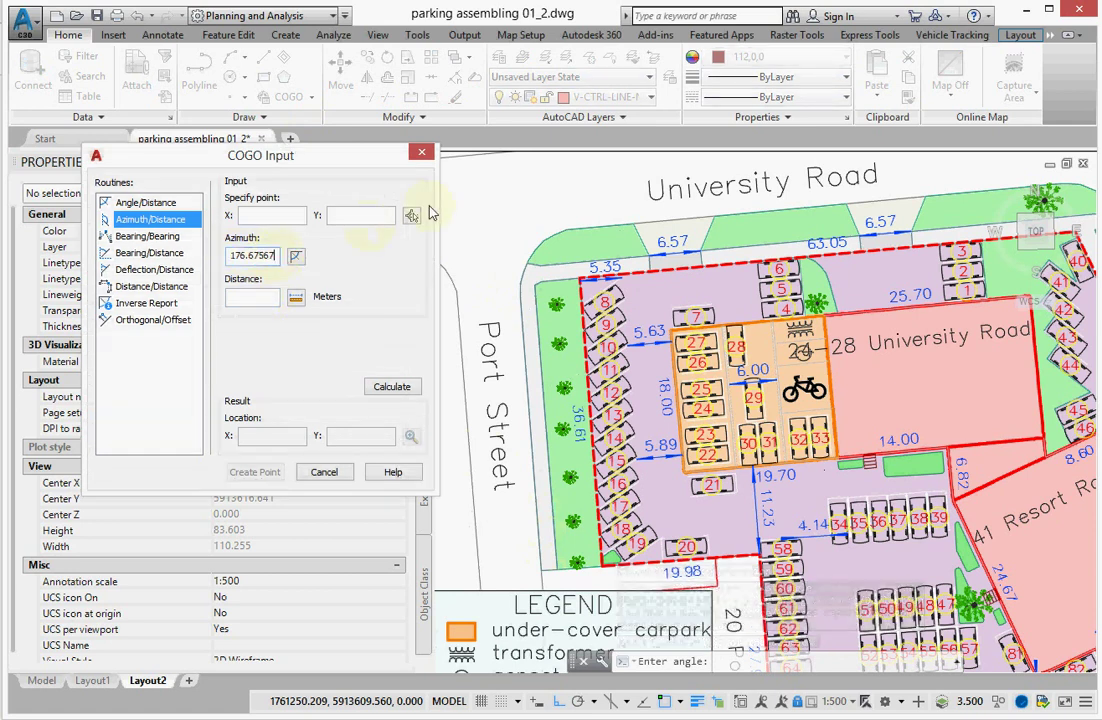
pyautogui.click(421, 152)
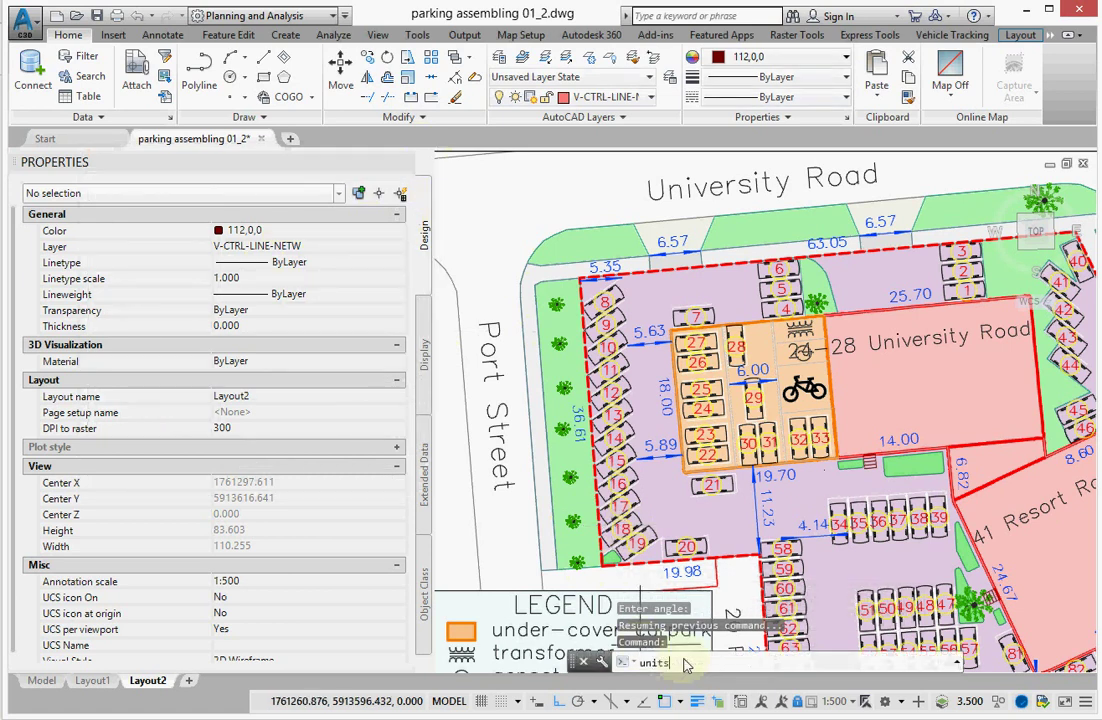
# - Set the Drawing Units angle precision to seven decimals, 0.0000000
pyautogui.press('Return')
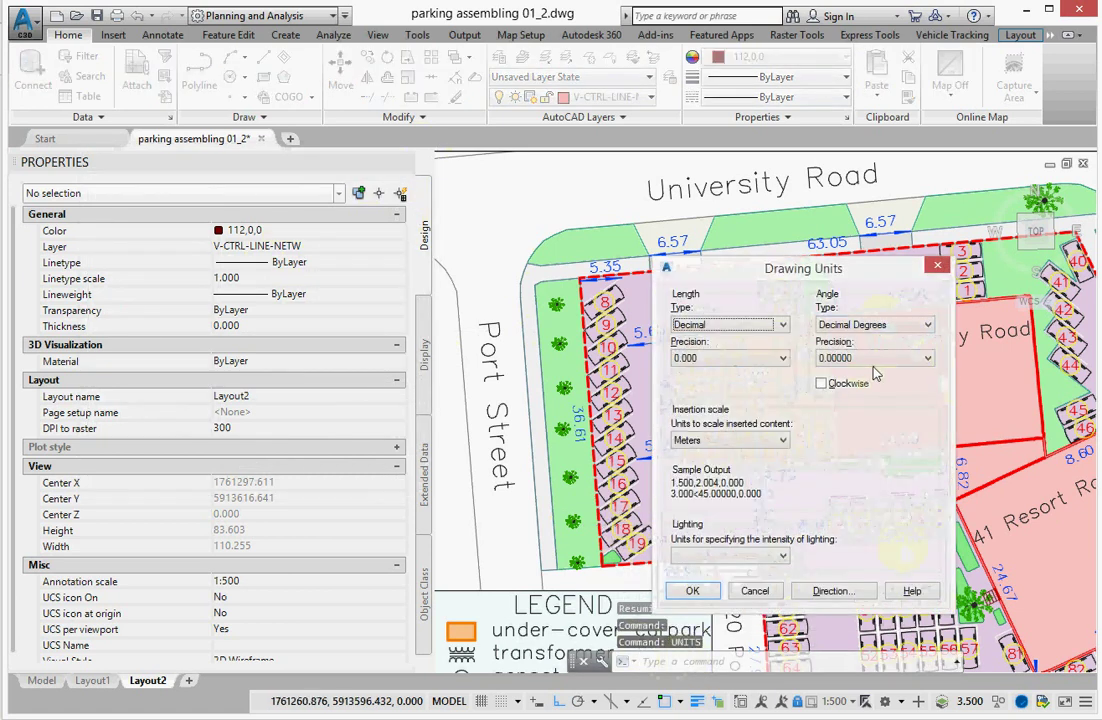
pyautogui.click(900, 358)
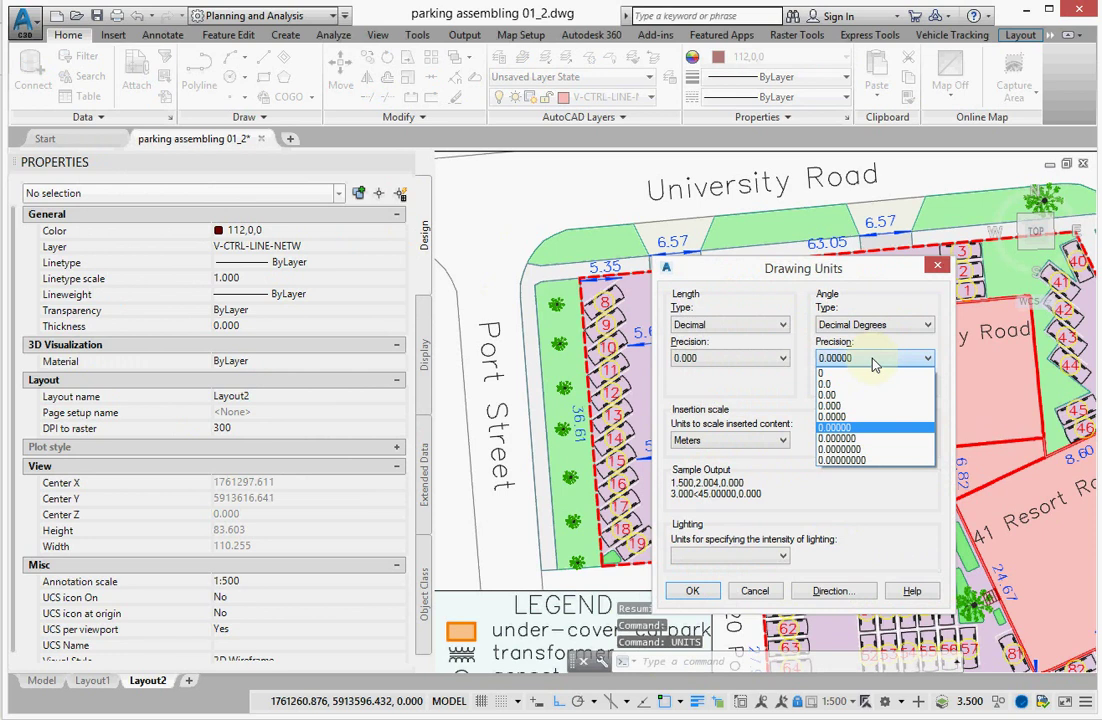
pyautogui.click(863, 449)
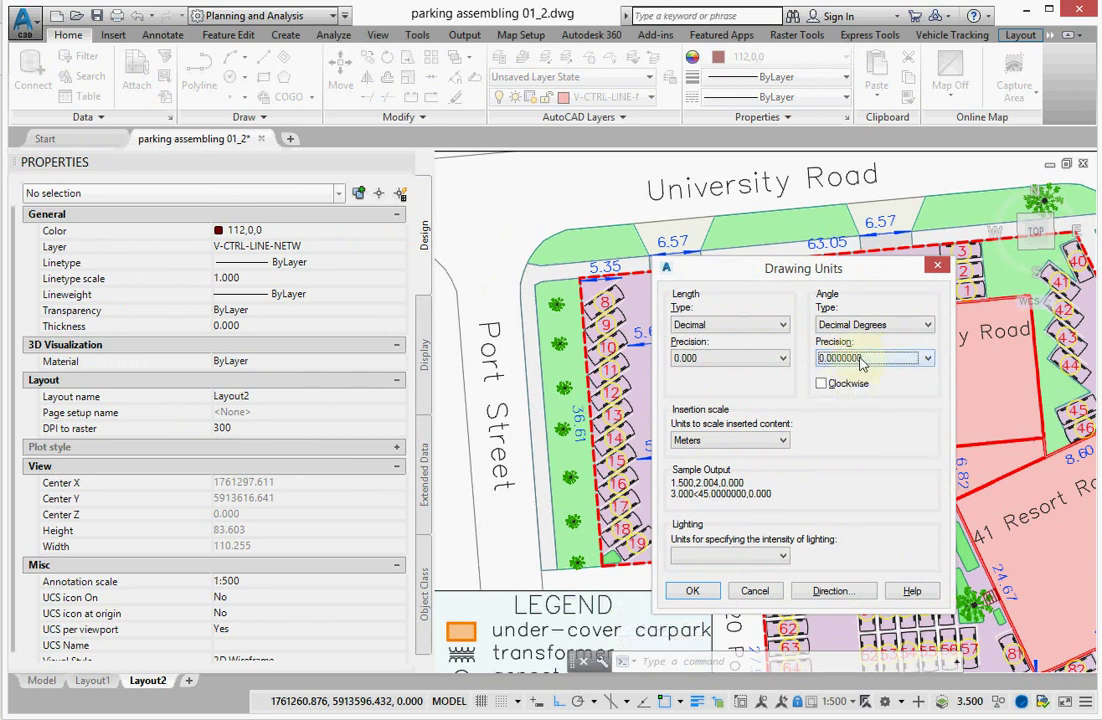
pyautogui.click(691, 593)
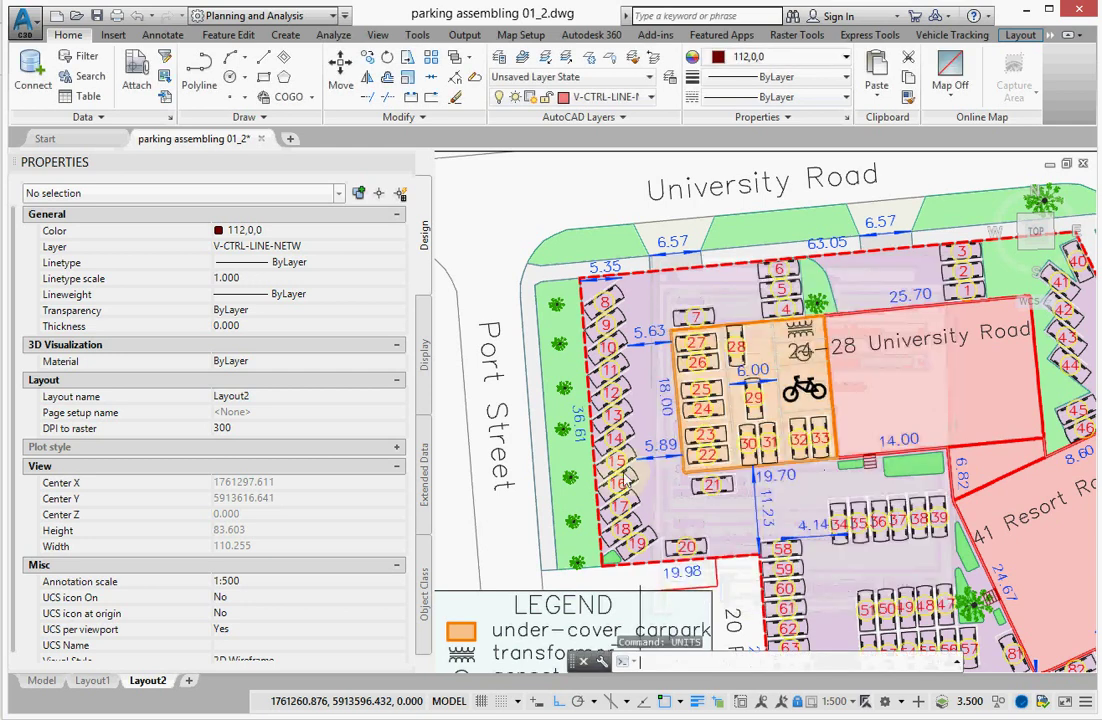
pyautogui.click(311, 98)
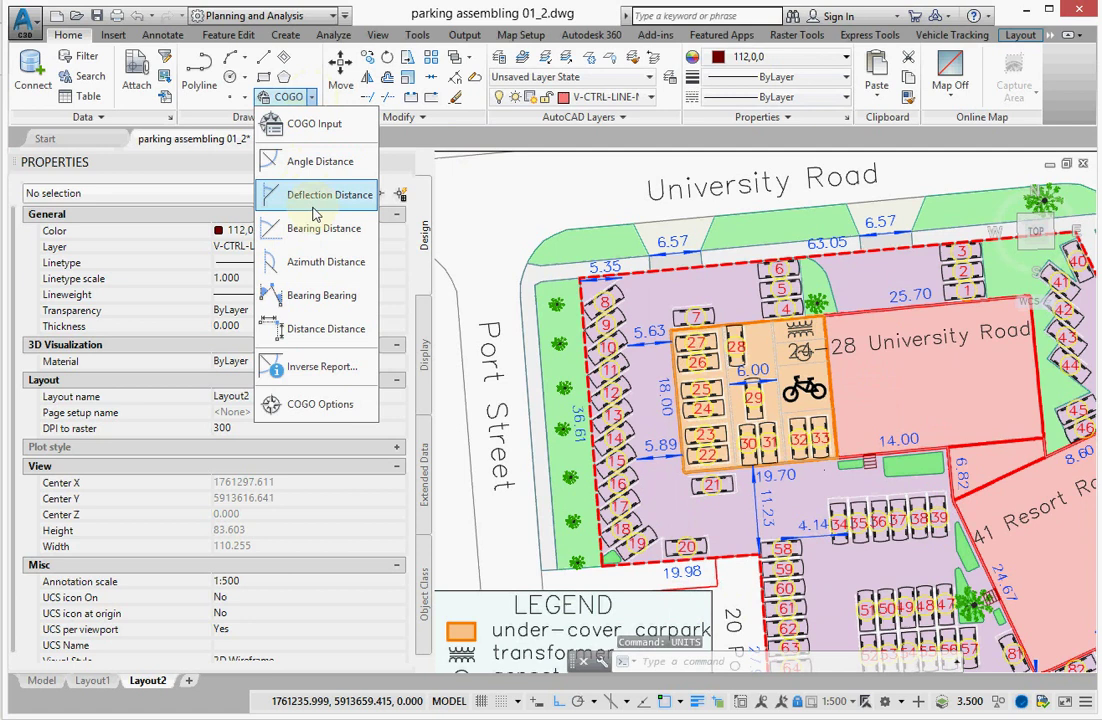
pyautogui.click(325, 262)
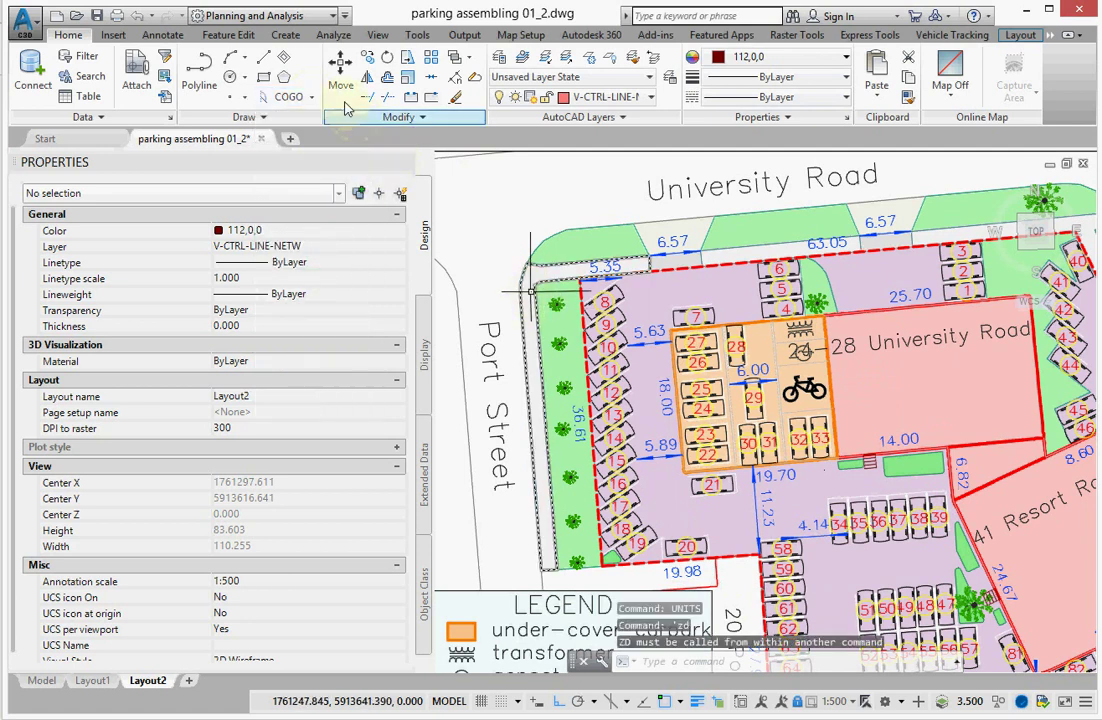
pyautogui.click(313, 102)
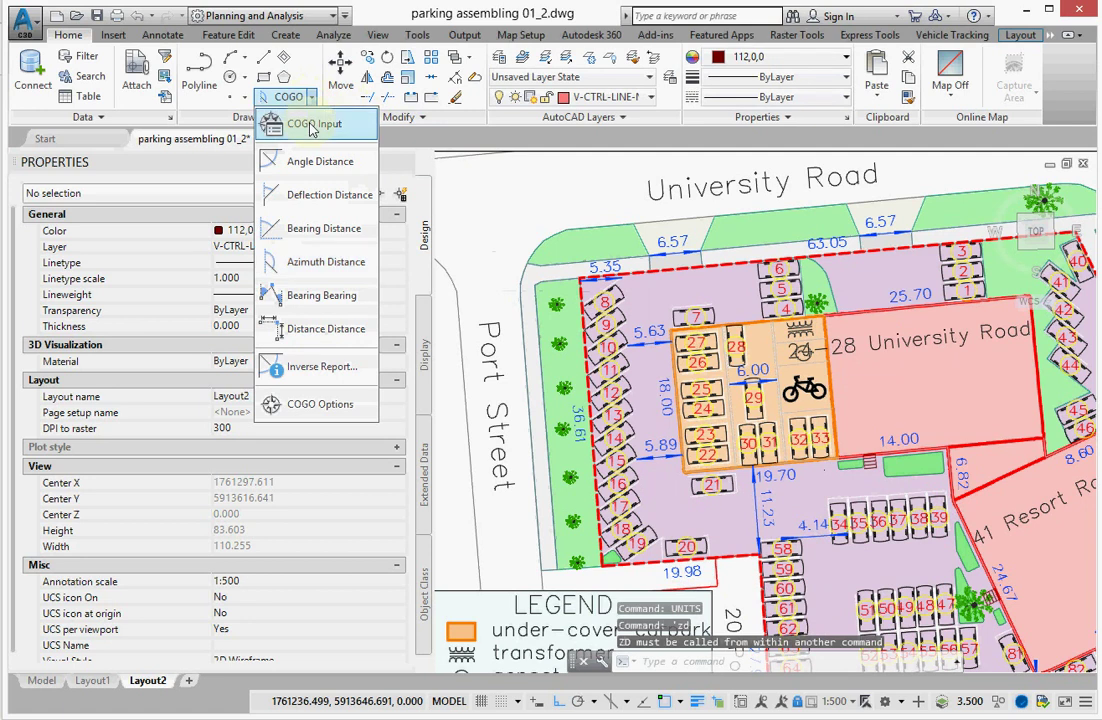
pyautogui.click(300, 122)
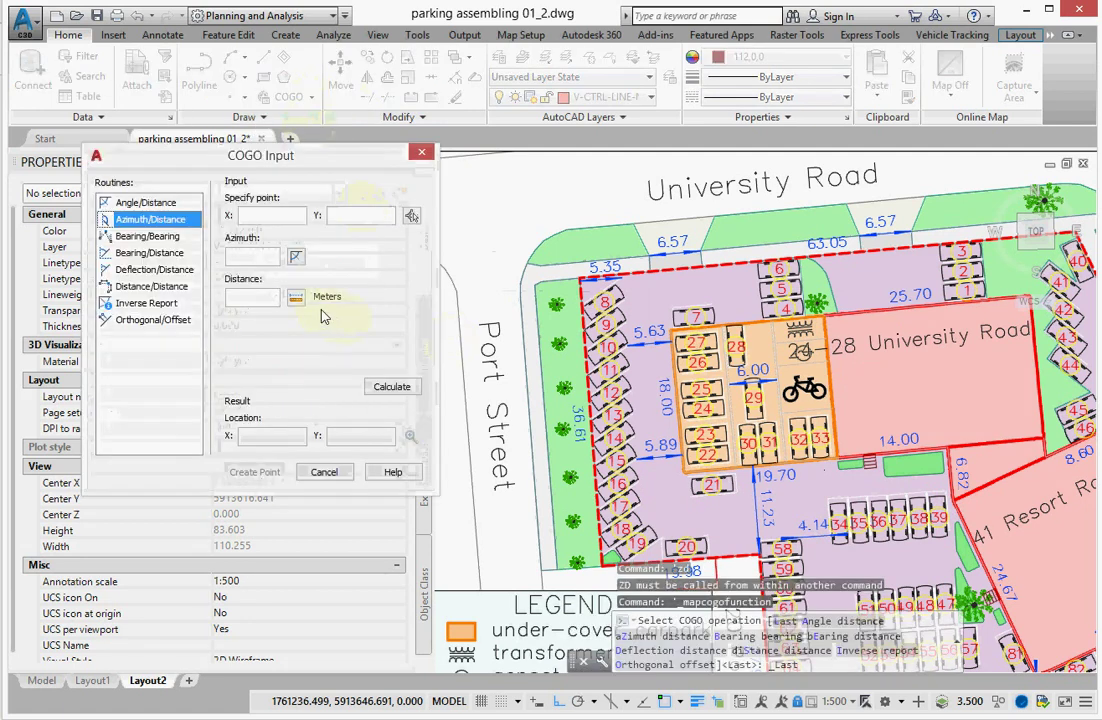
pyautogui.click(295, 257)
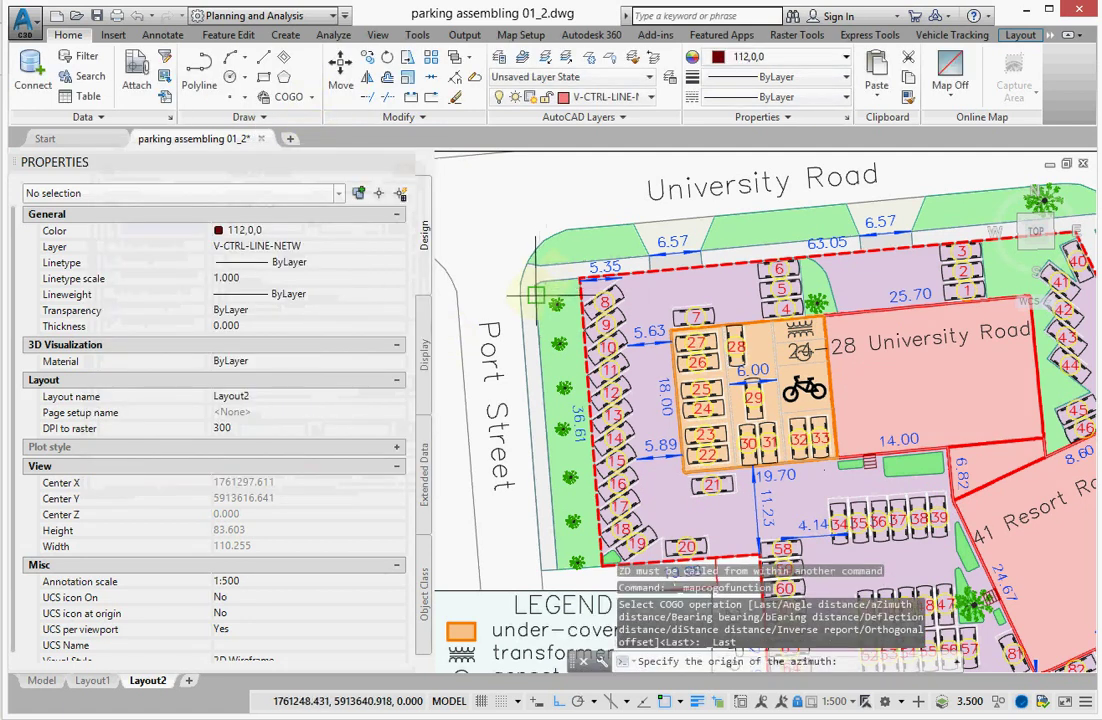
pyautogui.click(535, 294)
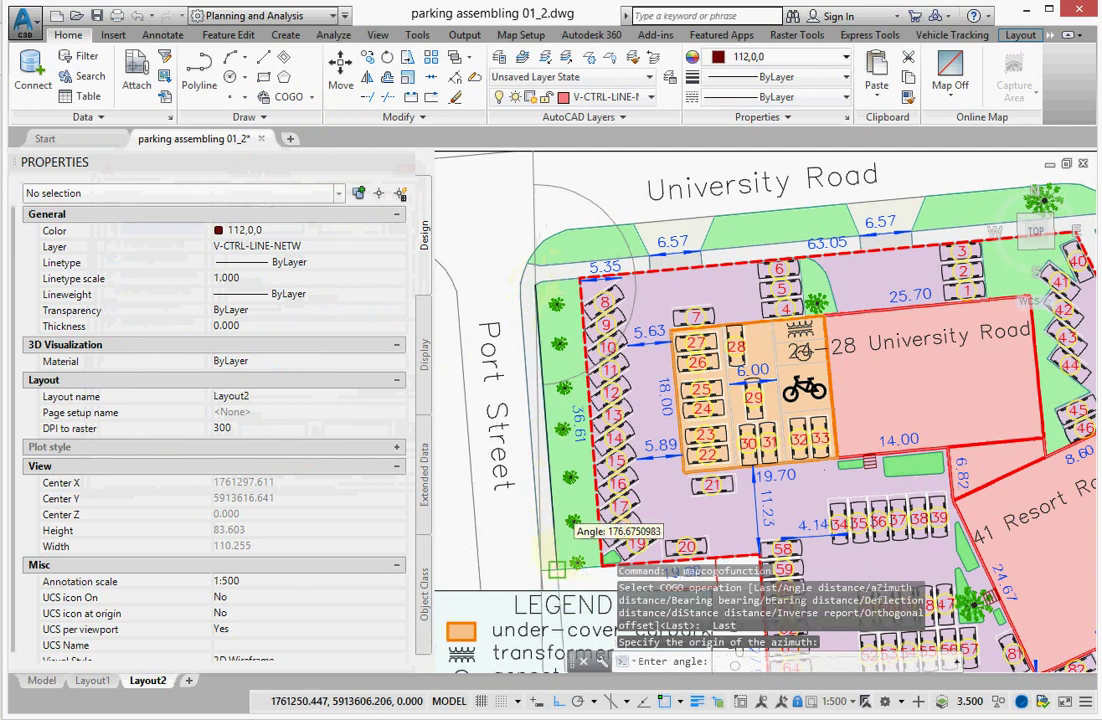
pyautogui.click(556, 568)
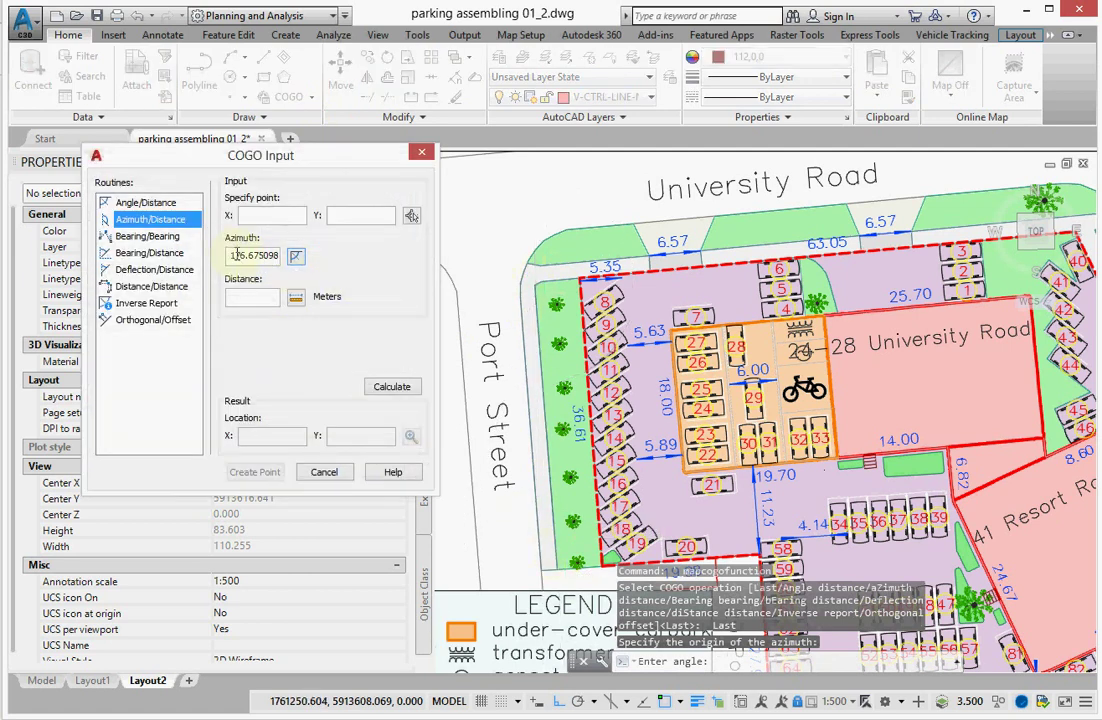
pyautogui.moveTo(234, 256); pyautogui.dragTo(287, 256)
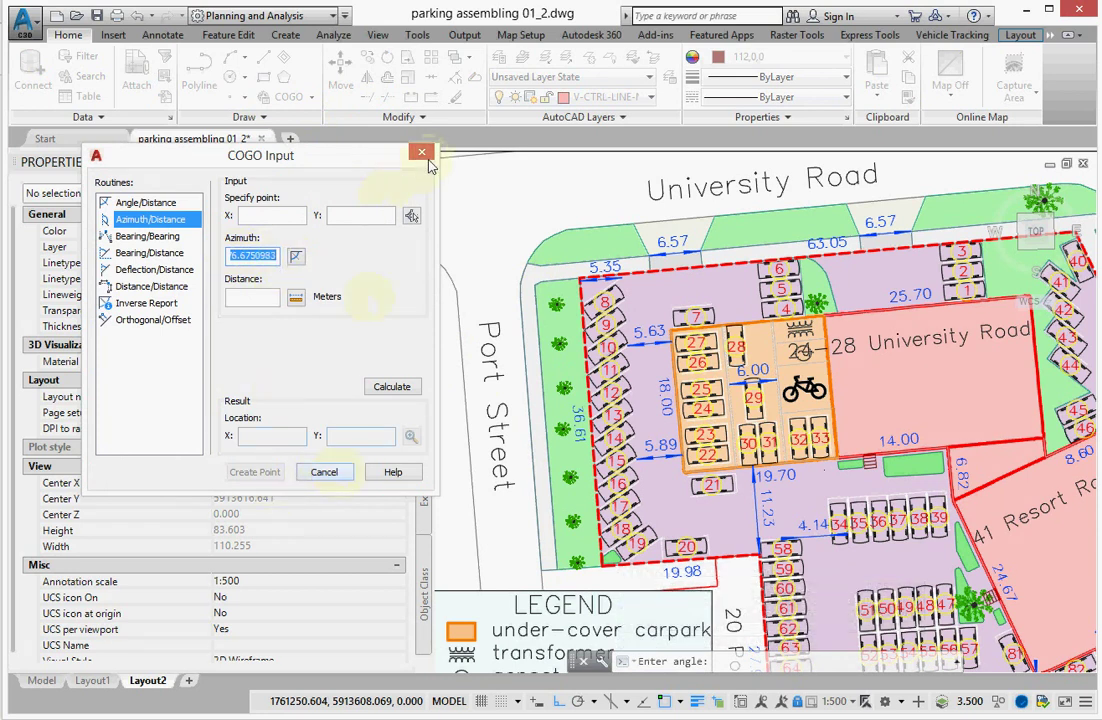
pyautogui.click(421, 154)
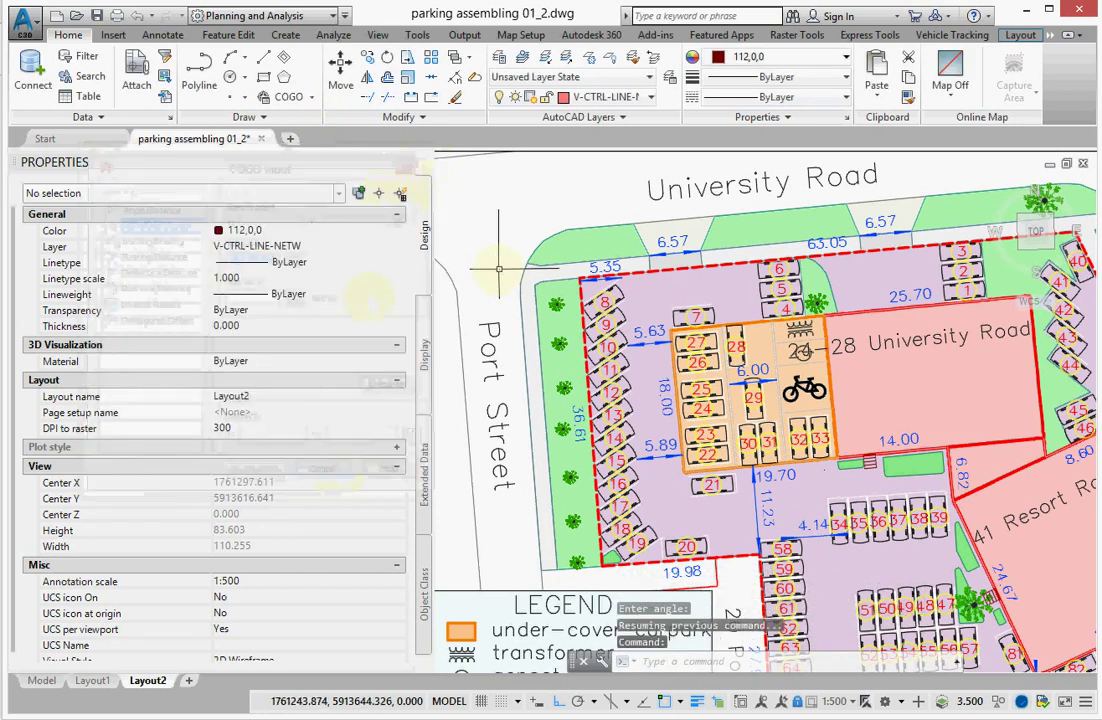